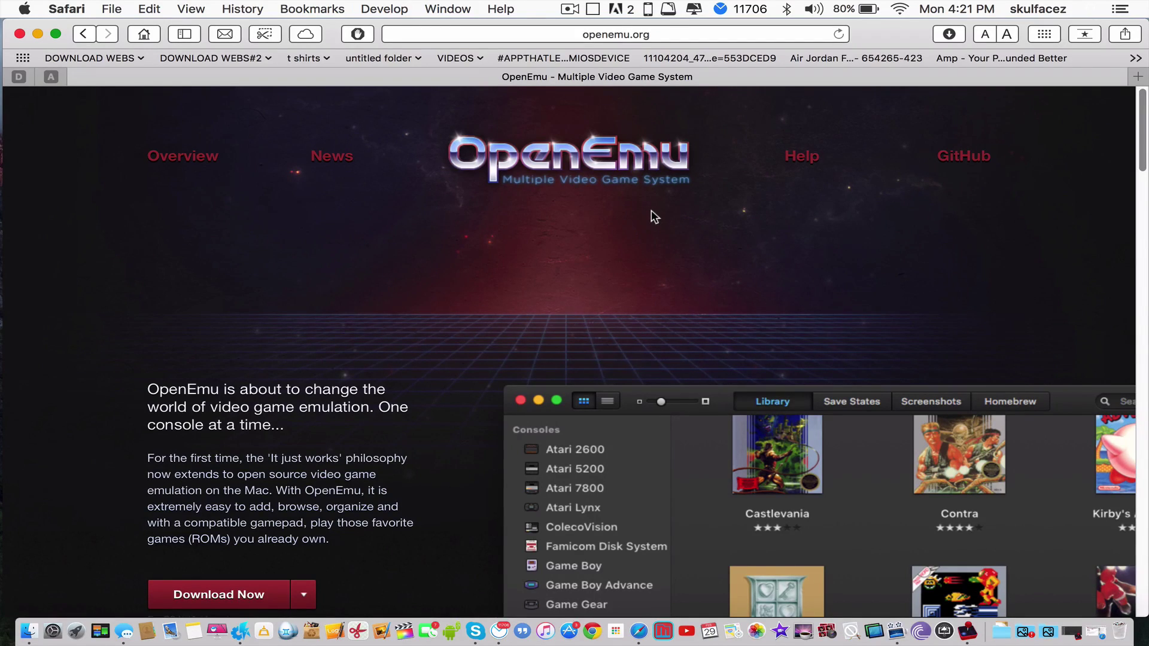
- Look through the OpenEmu homepage, covering its supported consoles, controllers, emulation cores and download option
scroll(549, 339, down, 5)
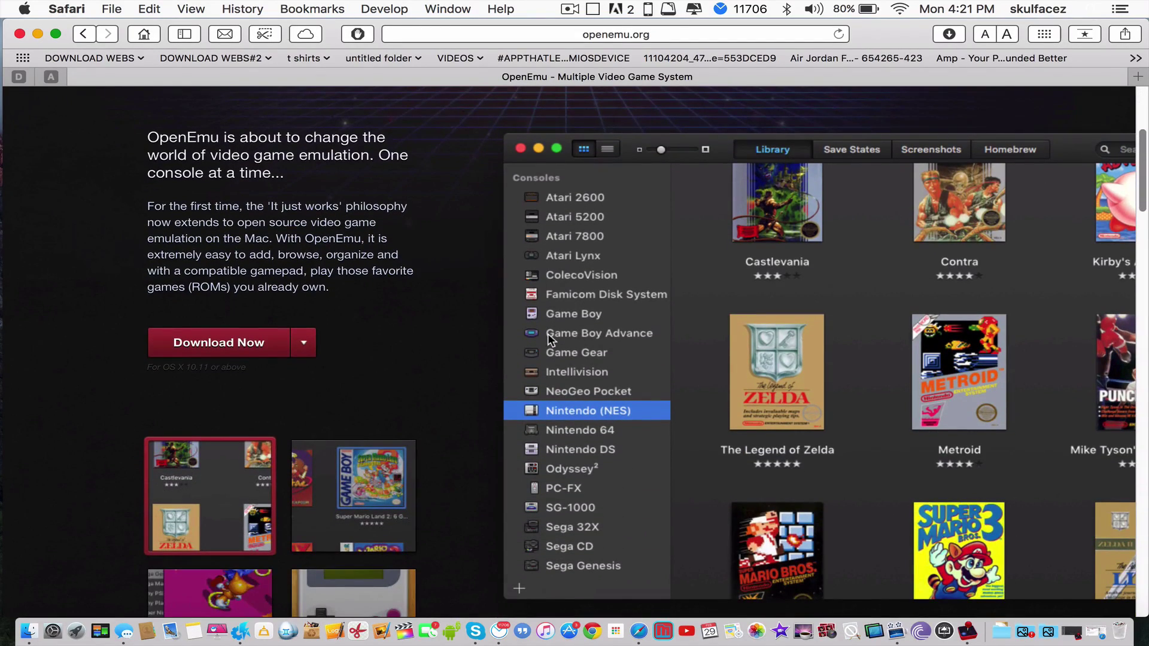
scroll(548, 332, down, 1)
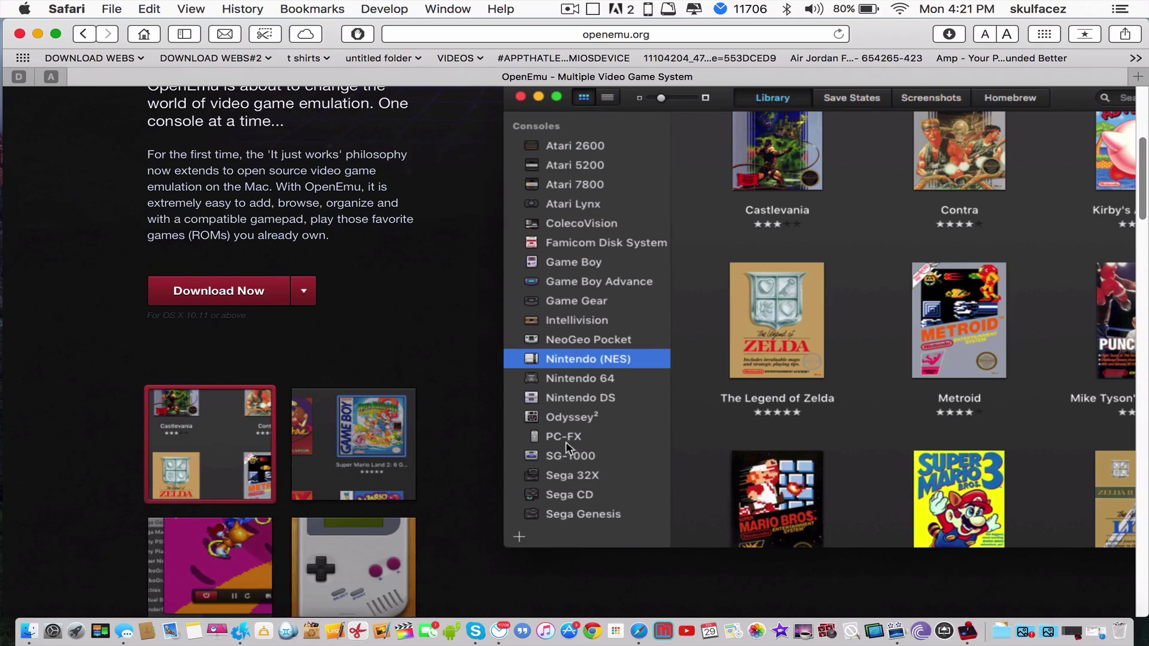
scroll(588, 408, up, 1)
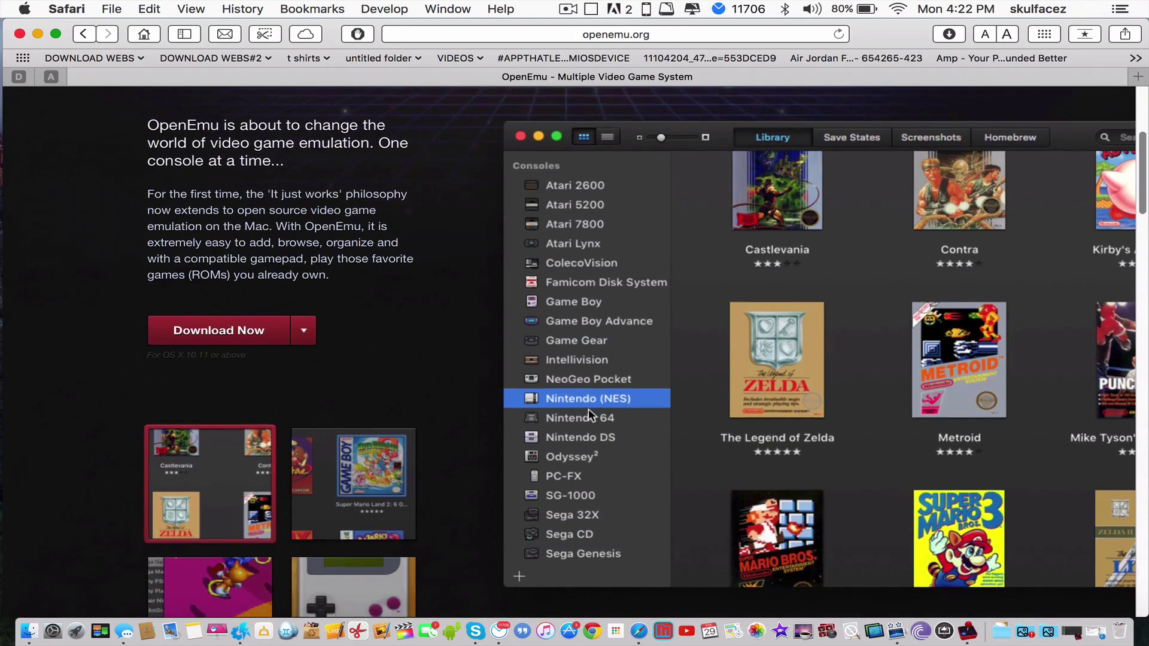
scroll(588, 408, down, 15)
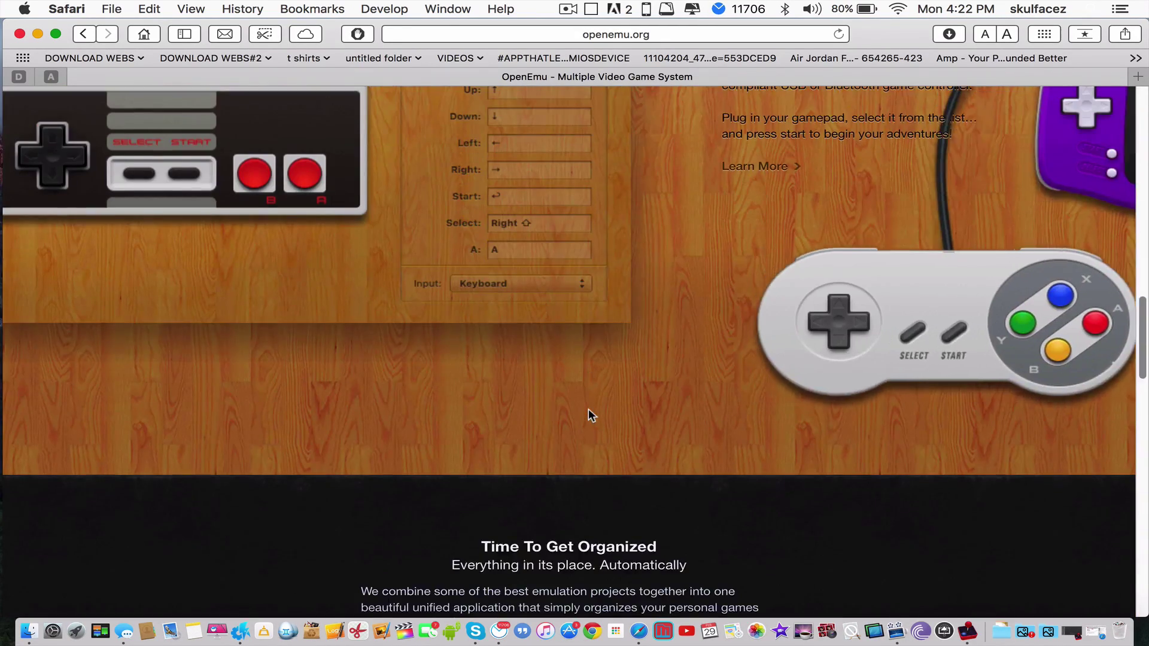
scroll(588, 410, down, 15)
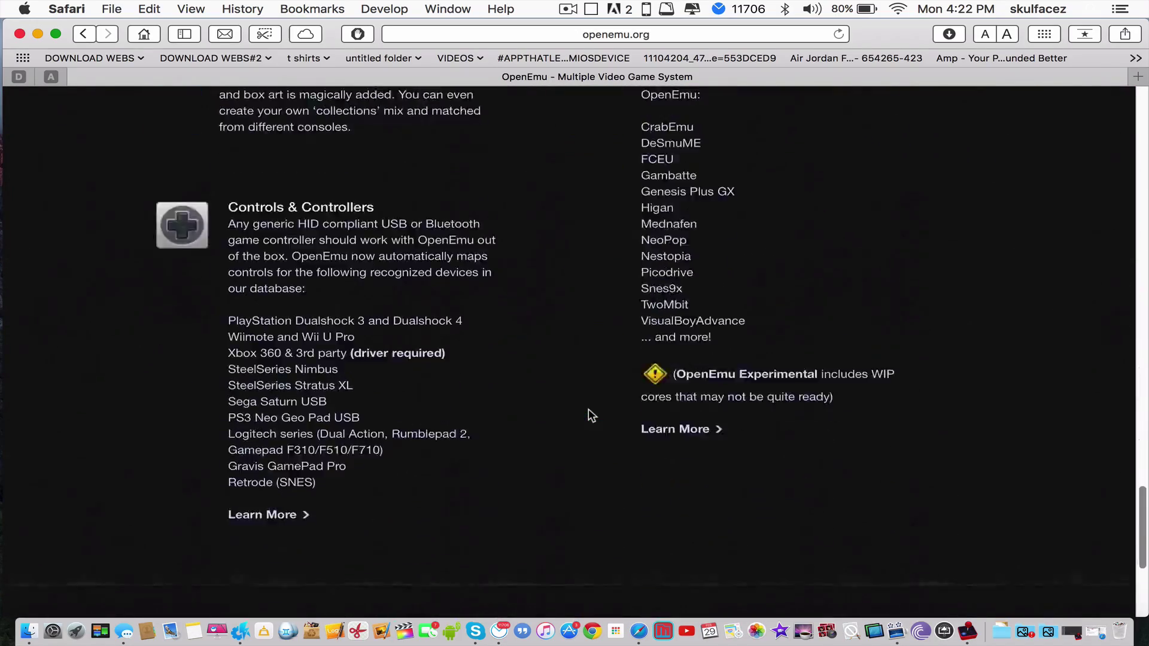
scroll(587, 408, down, 5)
scroll(588, 409, up, 20)
scroll(588, 408, down, 5)
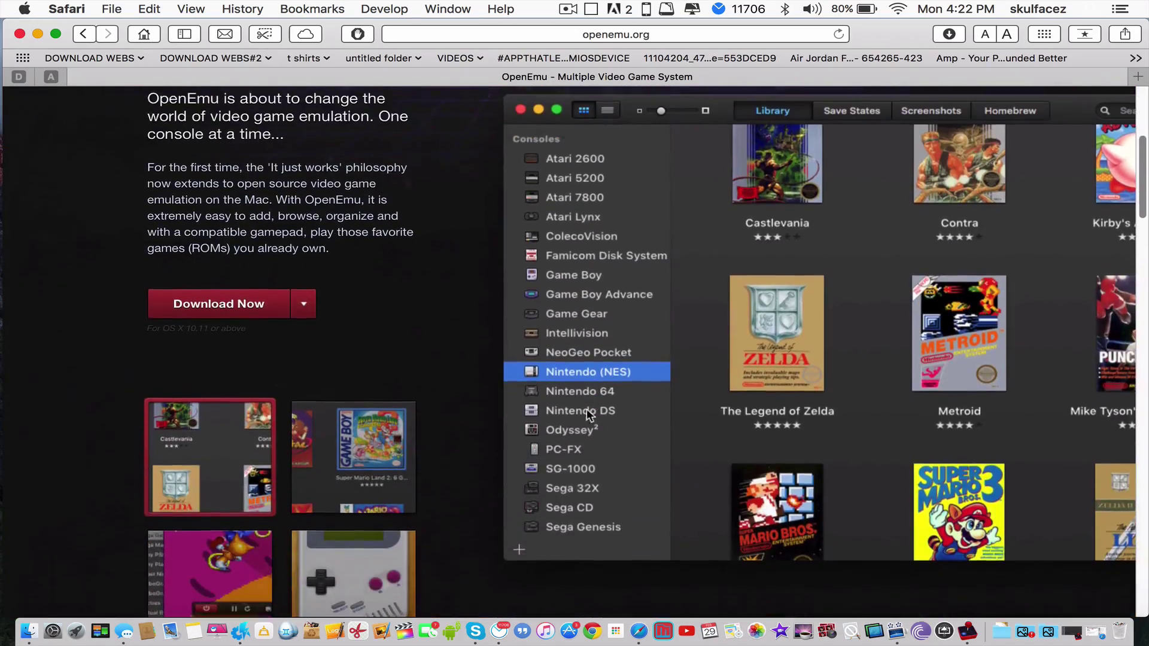
click(305, 303)
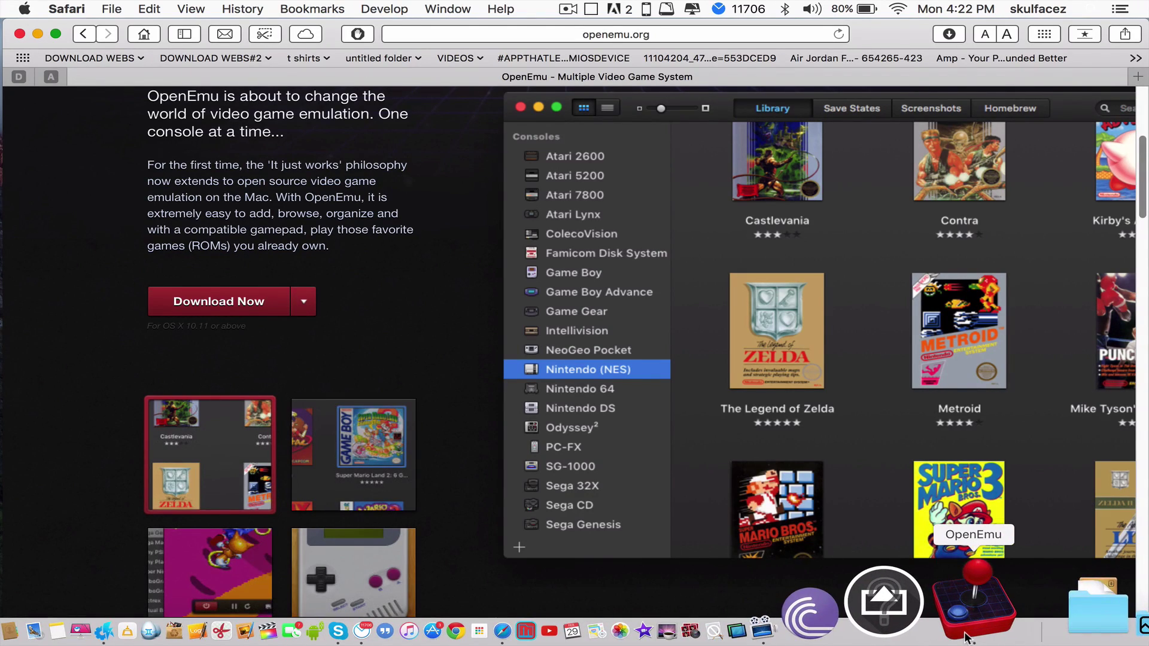
- Minimize the browser window and open the OpenEmu application in full screen
click(56, 34)
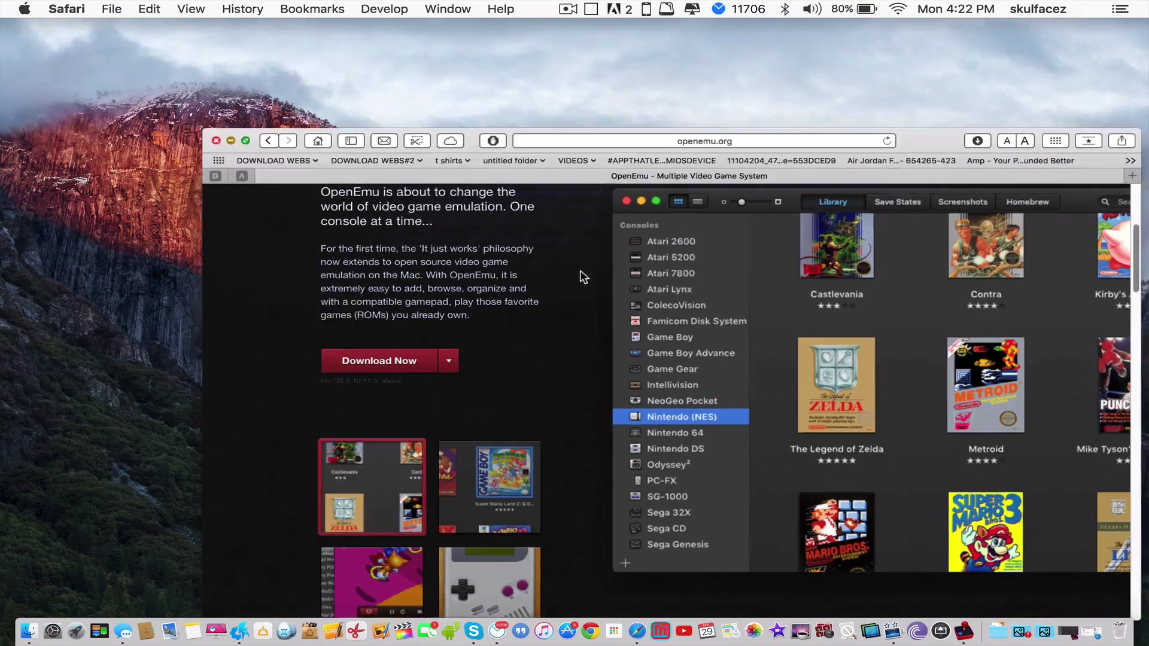
key(super+m)
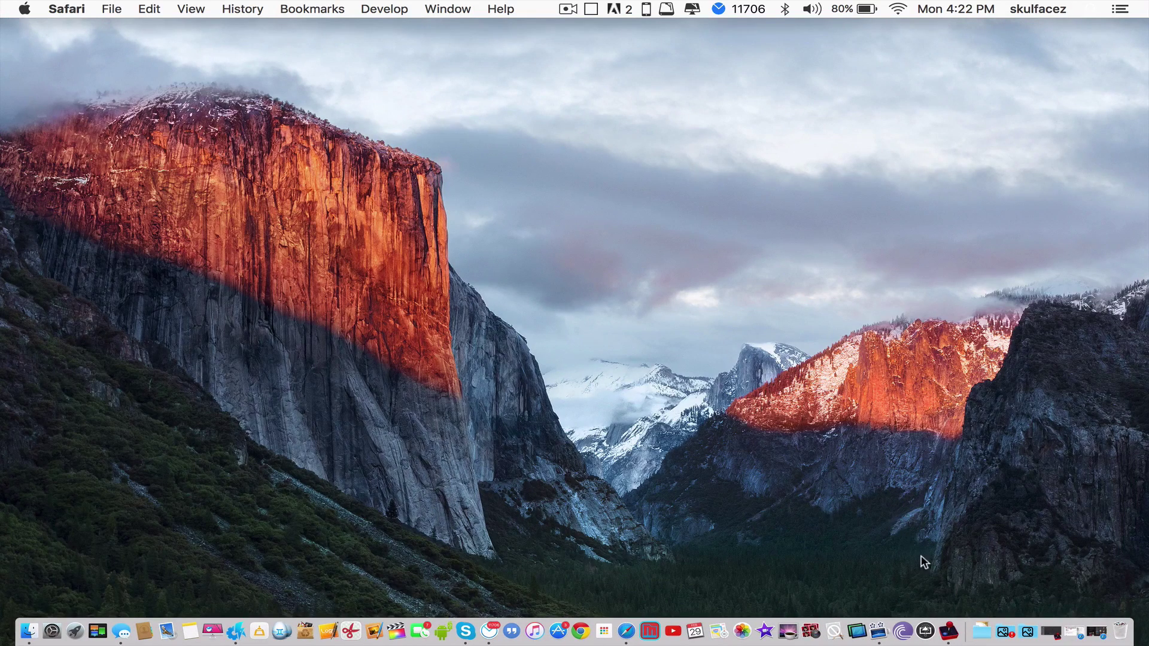
click(952, 631)
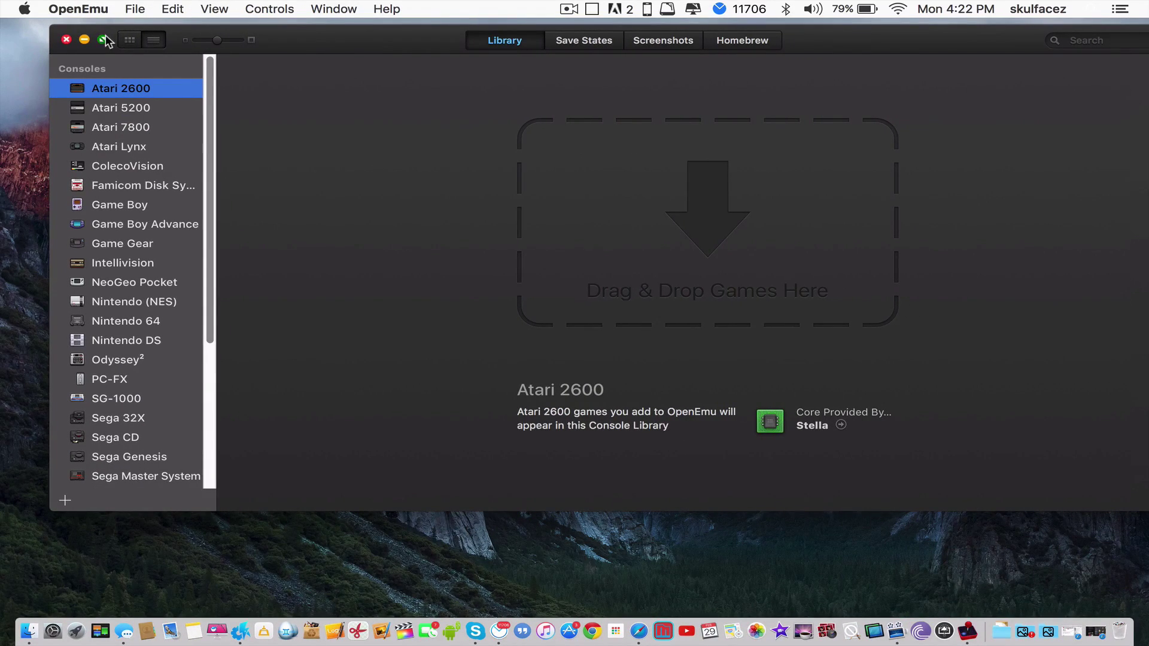
click(103, 39)
- Browse the console libraries from Atari 5200 to PC-FX and Sony PlayStation, dismissing each disc importing guide notice
click(85, 83)
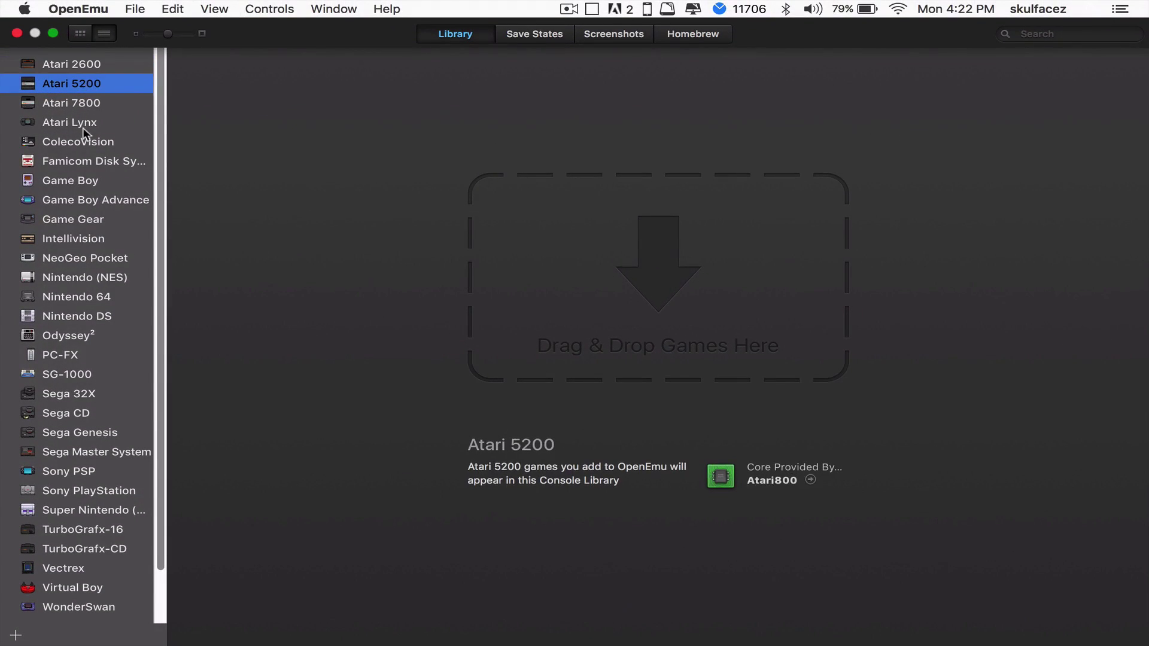
drag(83, 128, 63, 411)
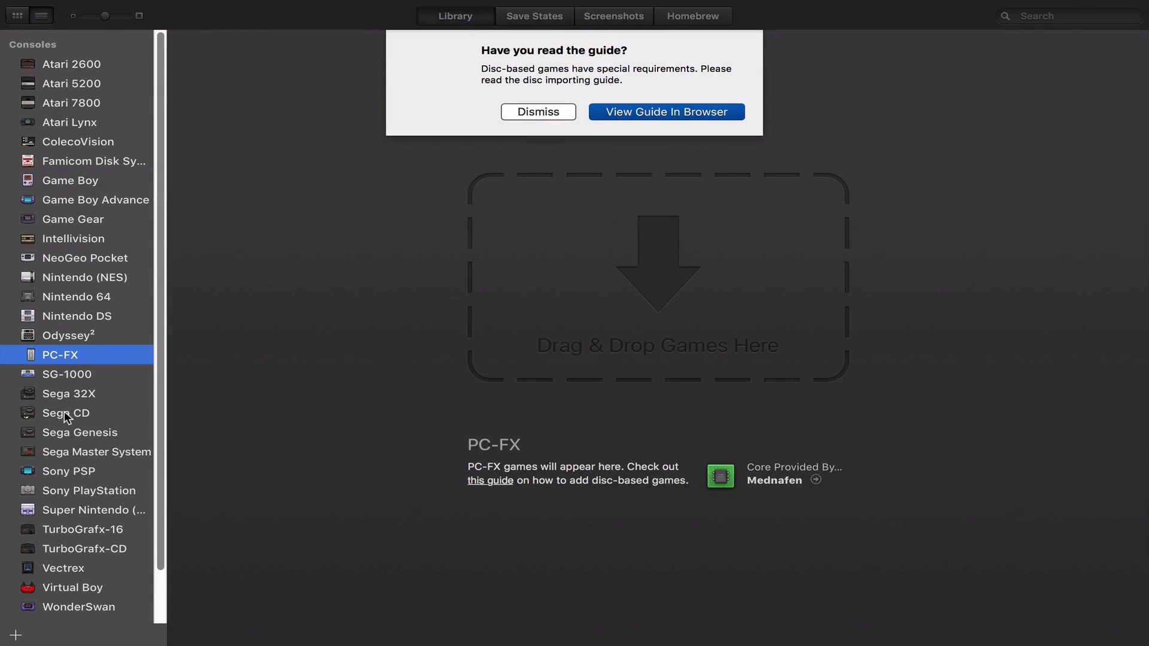
click(548, 114)
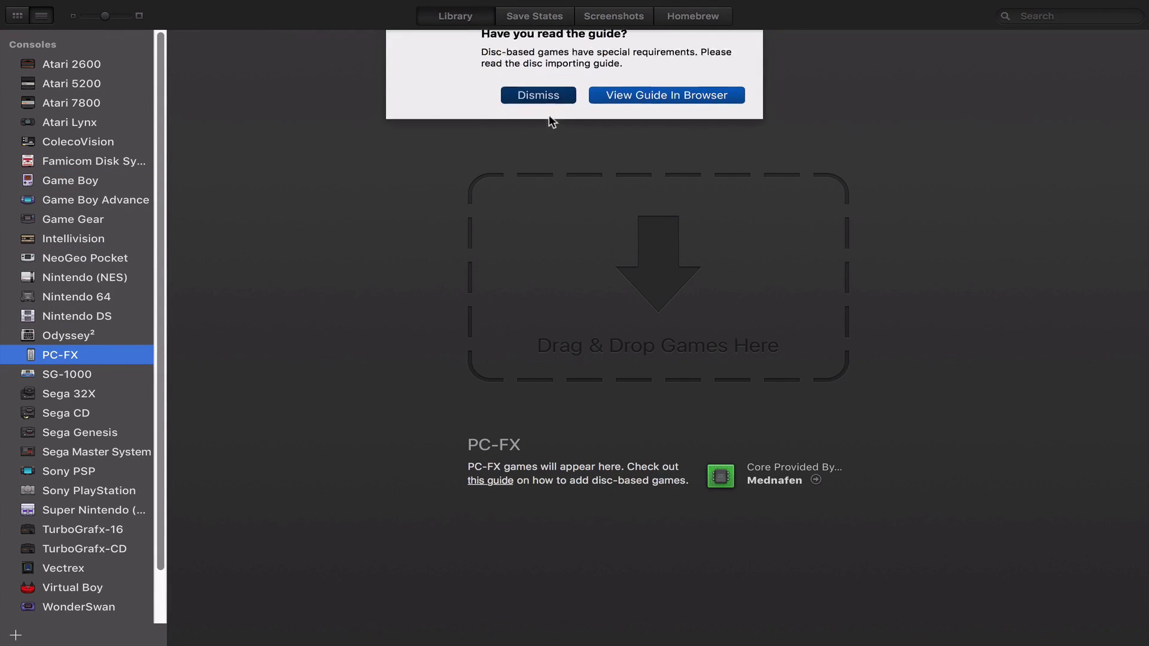
click(123, 390)
drag(96, 160, 69, 484)
click(69, 486)
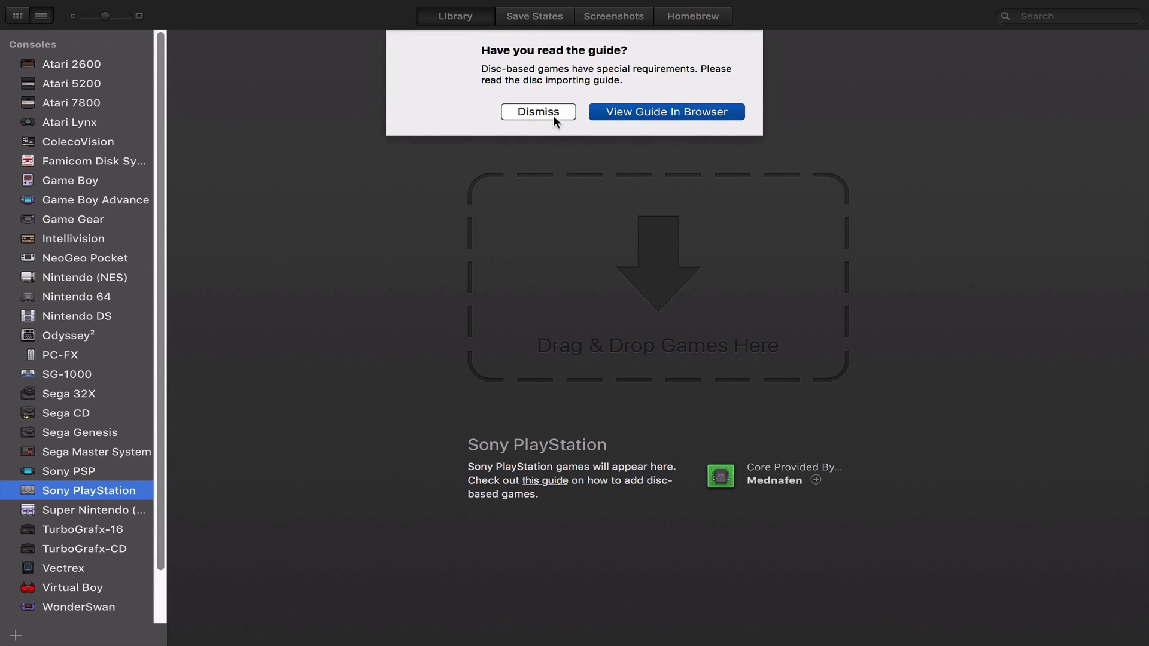
click(553, 114)
click(72, 355)
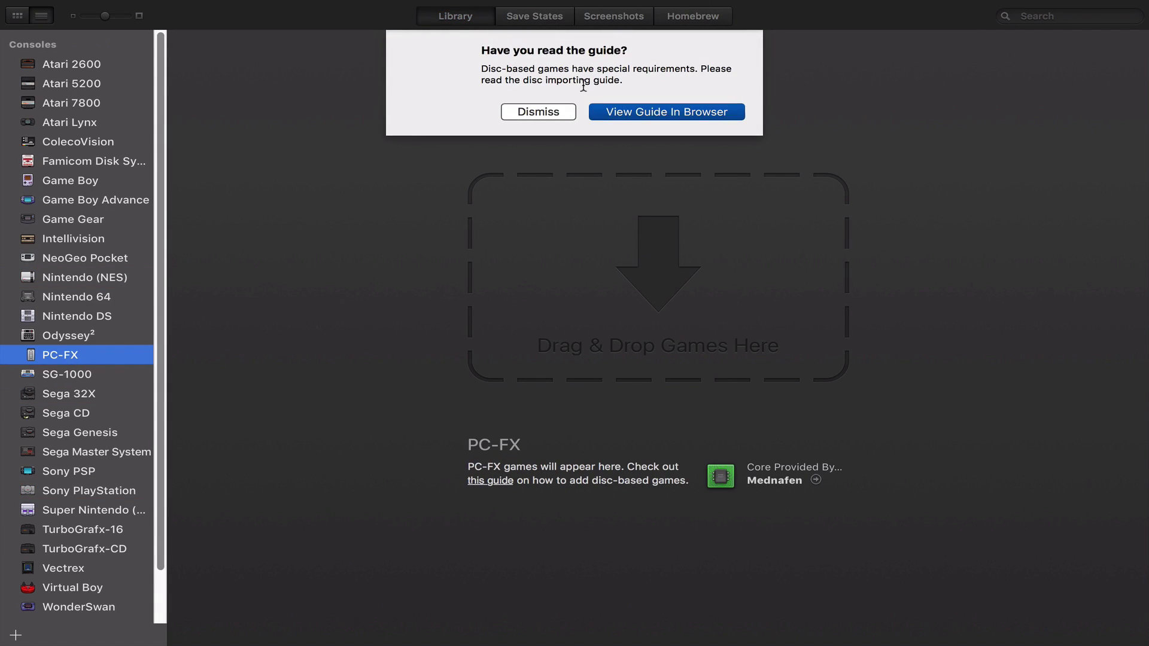
click(550, 111)
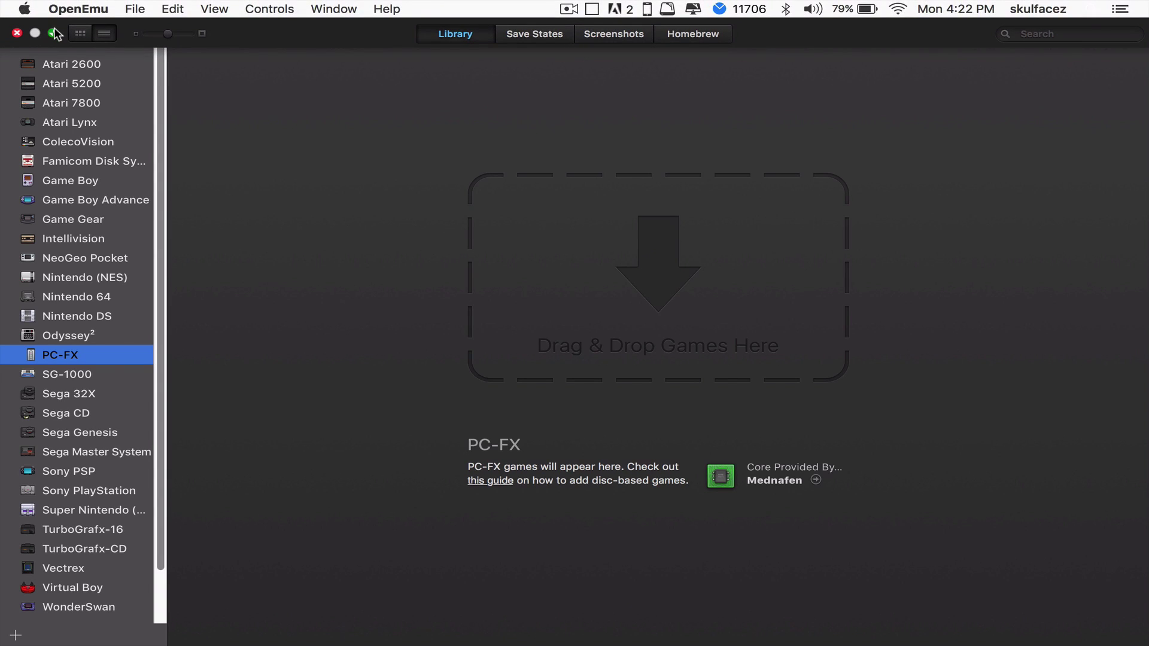
- Take OpenEmu out of full screen, minimize it and switch back to Safari
click(52, 32)
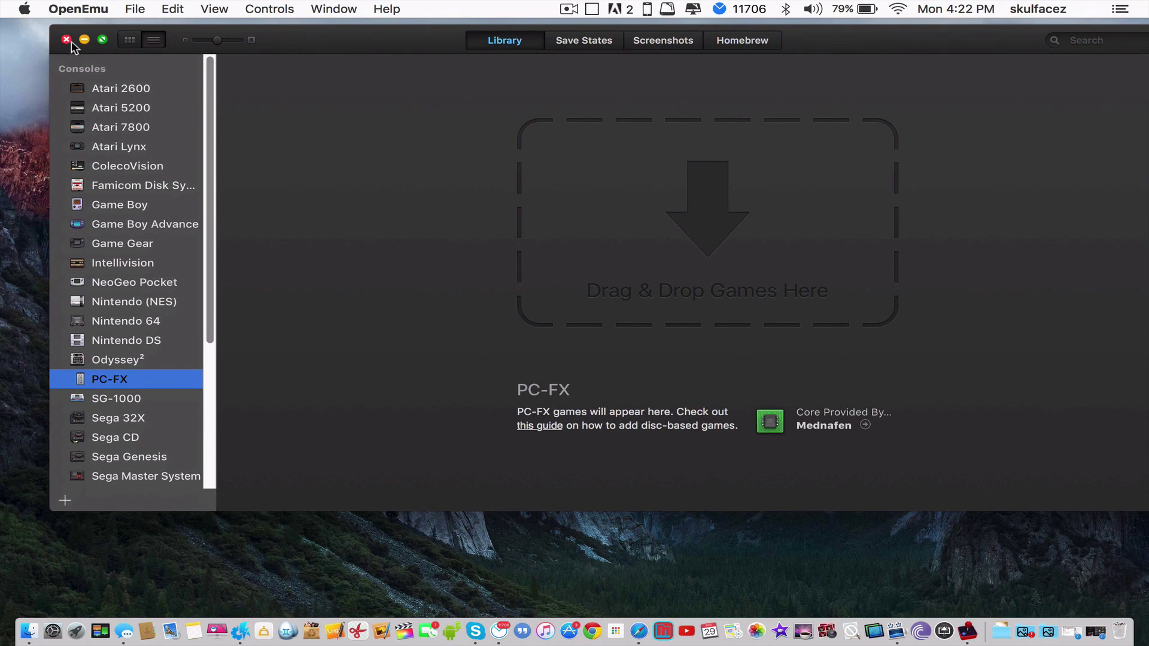
click(84, 40)
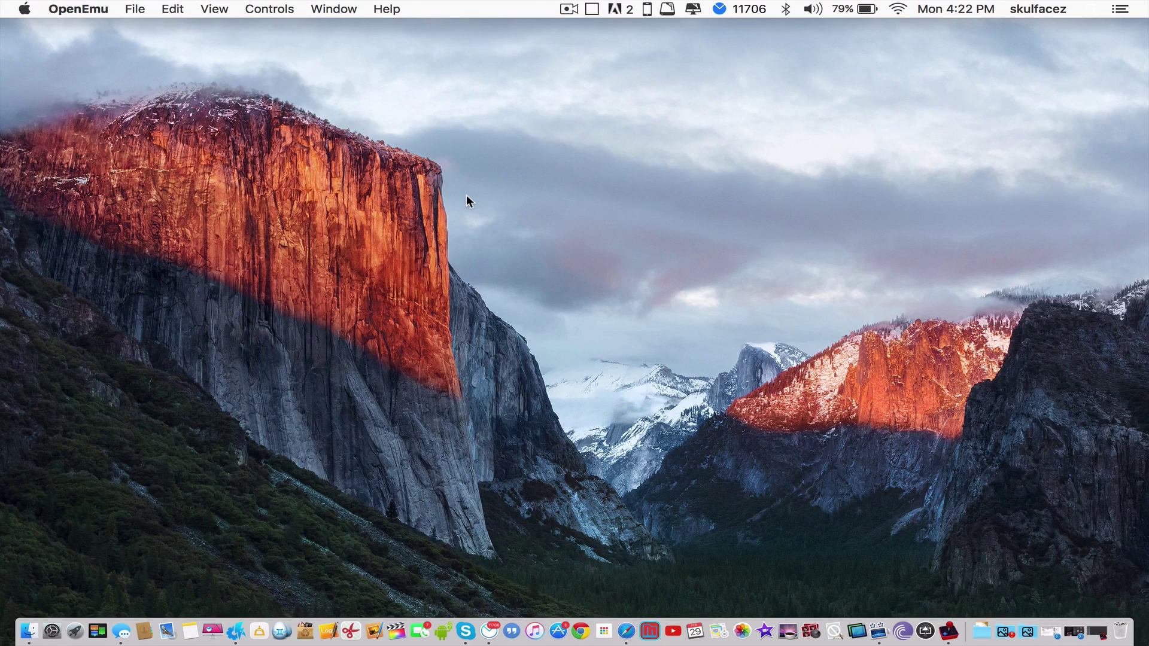
click(609, 598)
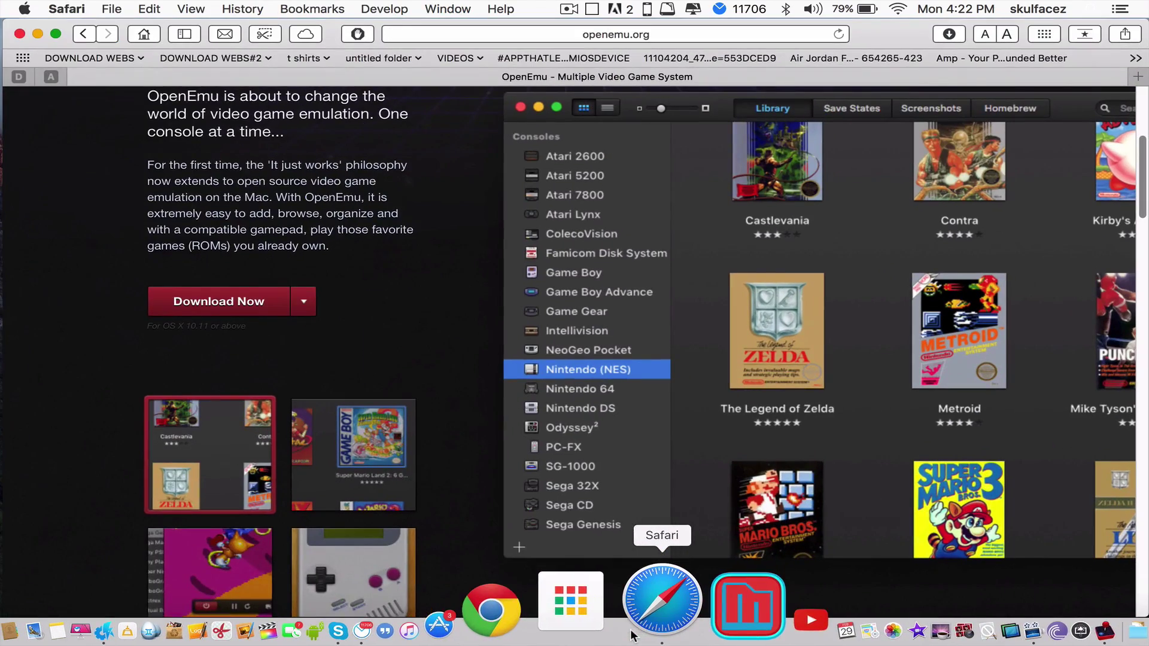
click(1138, 76)
text(https://www.loveroms.com)
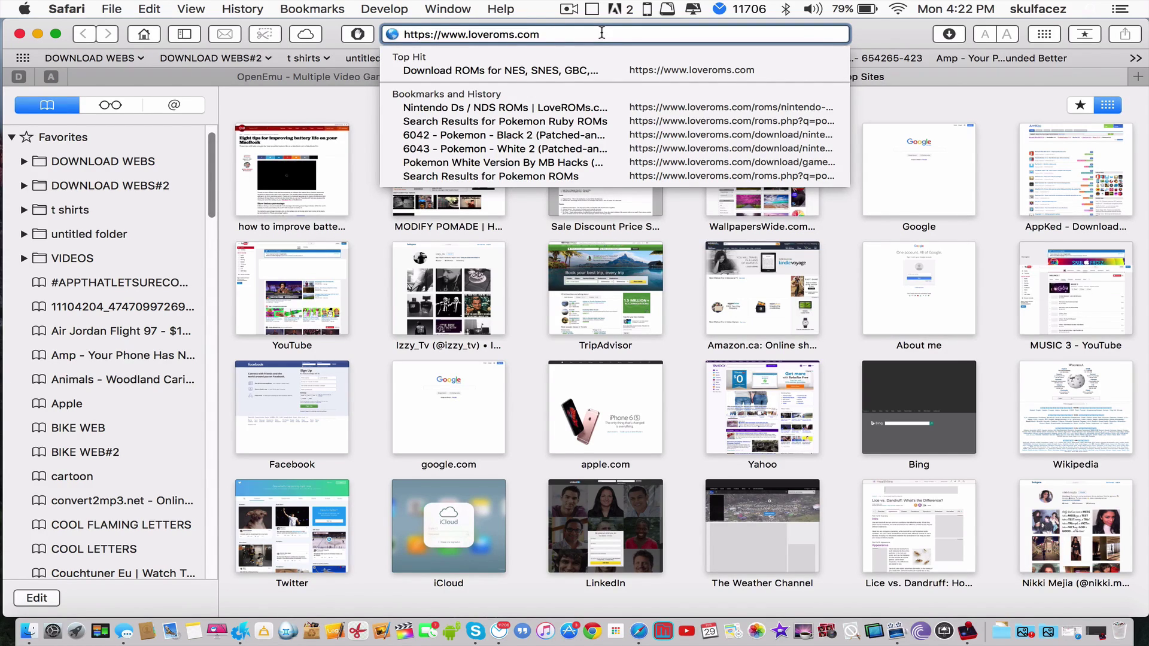
key(Return)
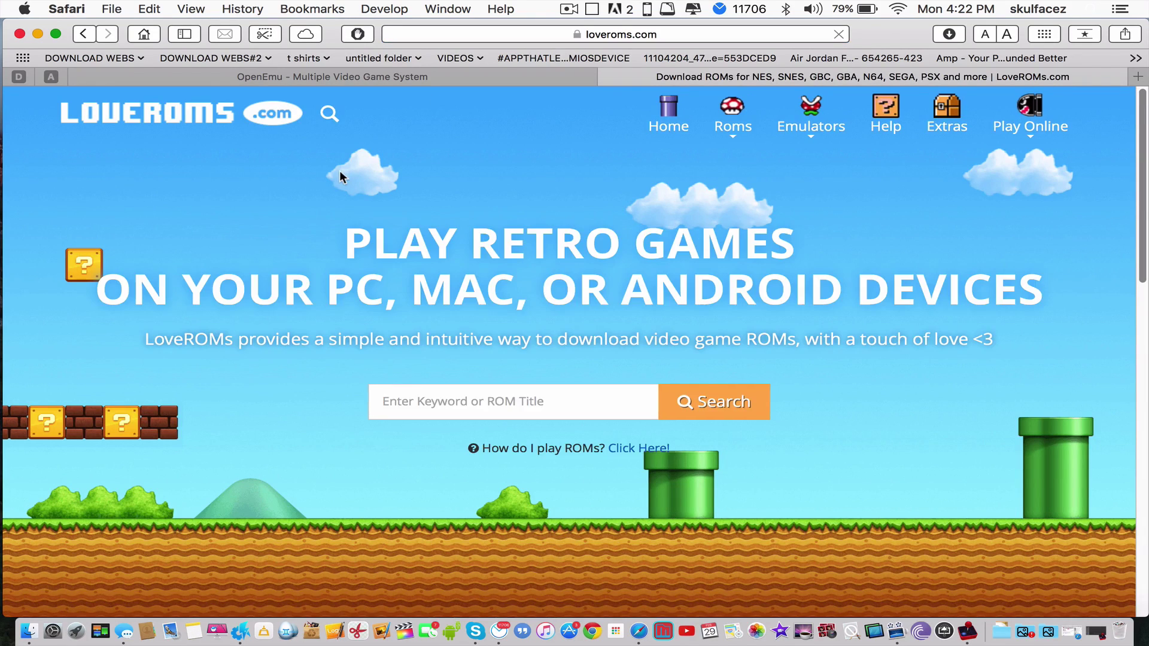
- Search the LoveROMs site for "pokemon black 2"
click(448, 409)
text(pokemon)
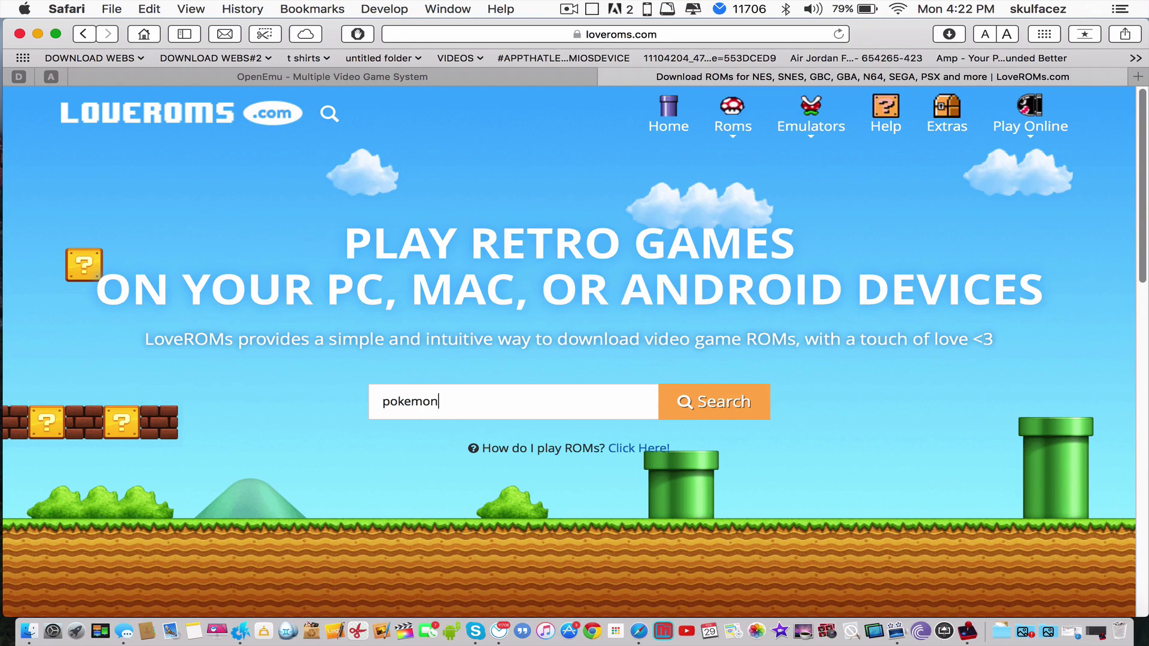
text( black 2)
key(Return)
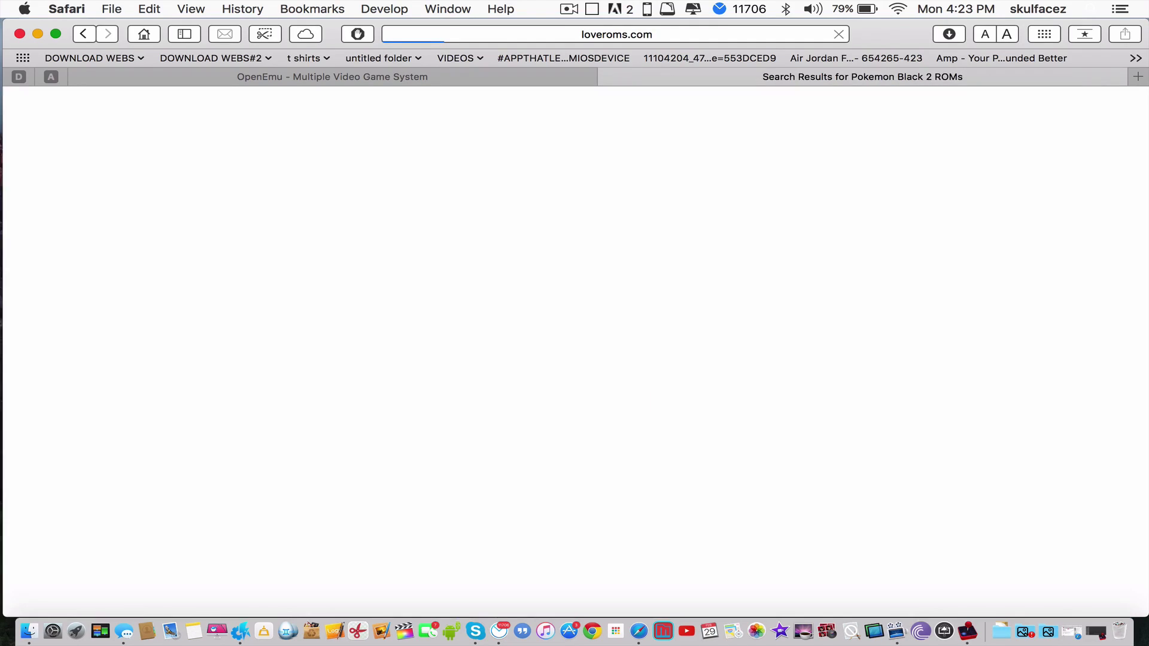
- Open the game page for "6042 - Pokemon - Black 2 (Patched-and-EXP-Fixed)" from the search results
scroll(370, 386, down, 5)
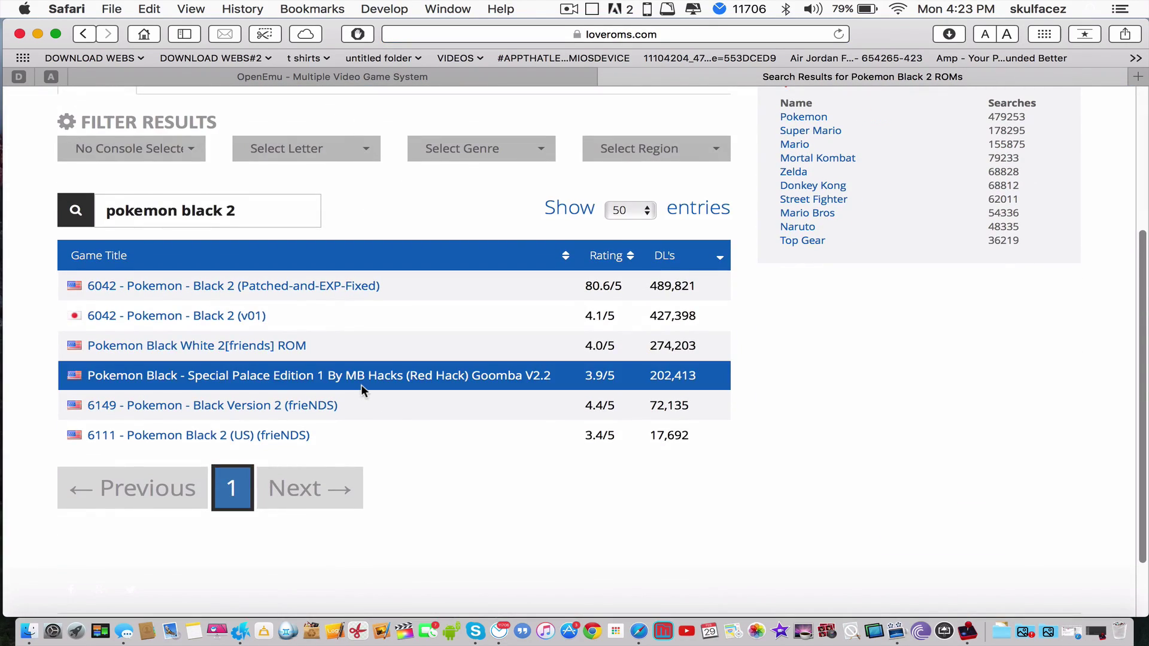
scroll(407, 313, down, 1)
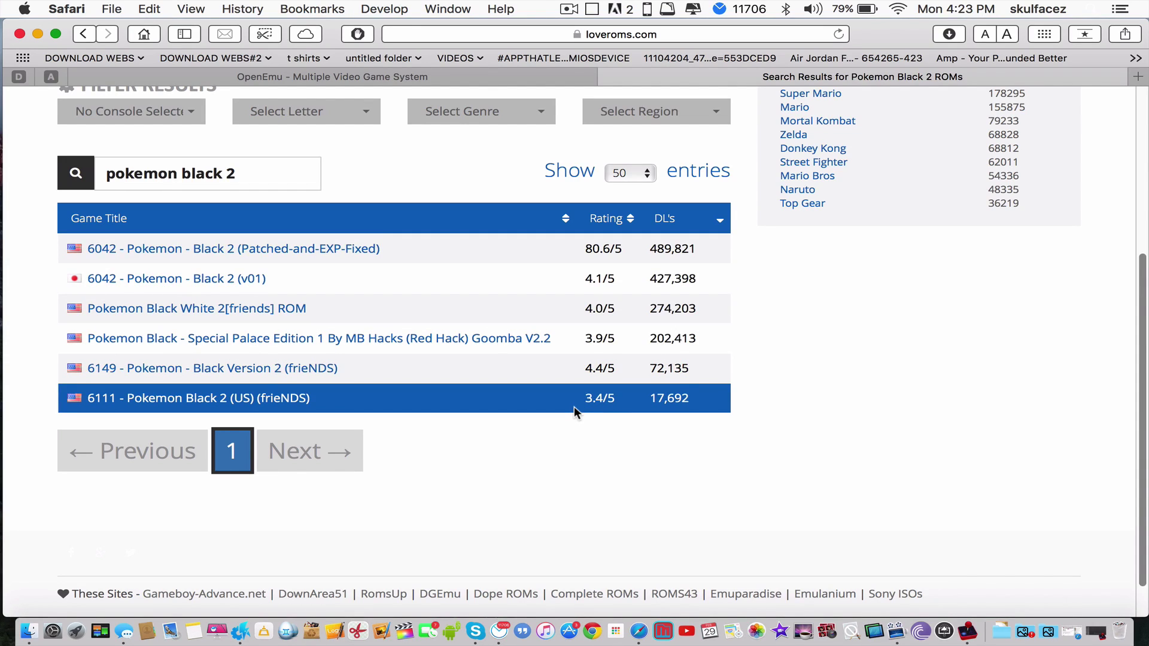
click(230, 249)
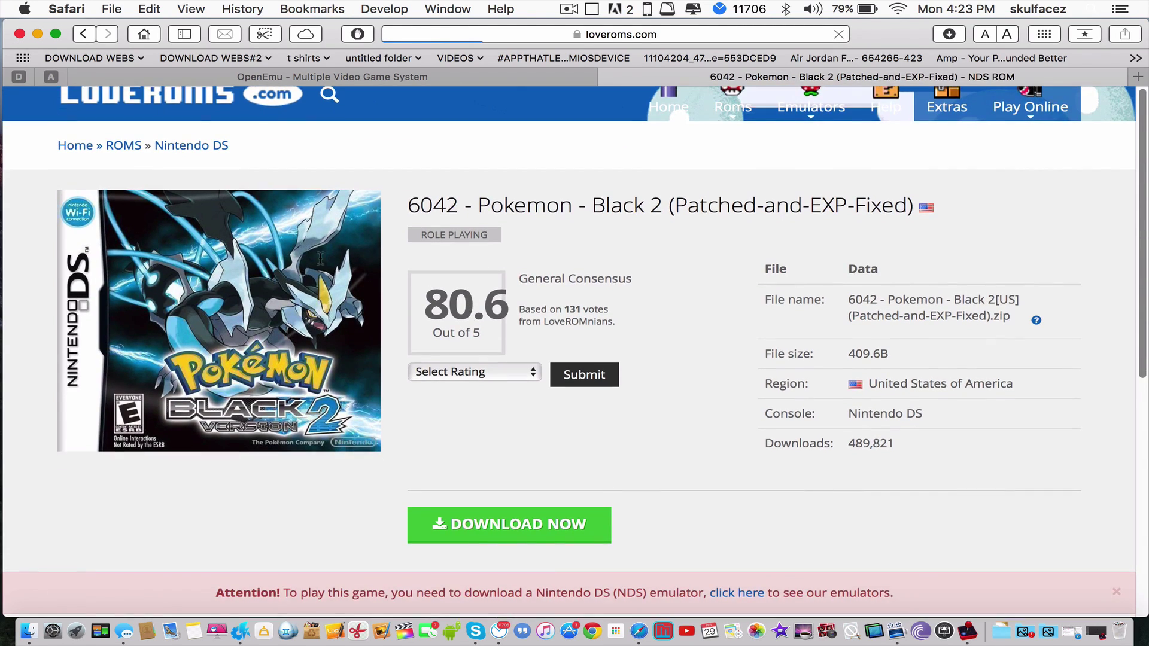
- Review the Pokemon Black 2 game's file details and start its download
scroll(279, 324, down, 1)
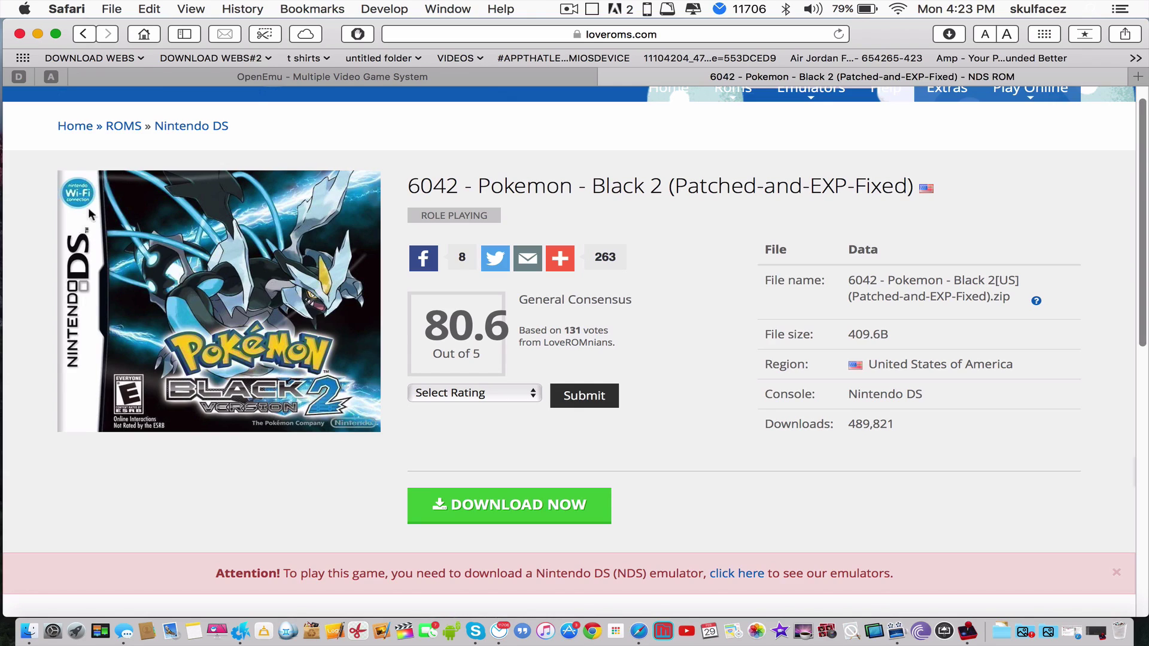
scroll(90, 214, up, 1)
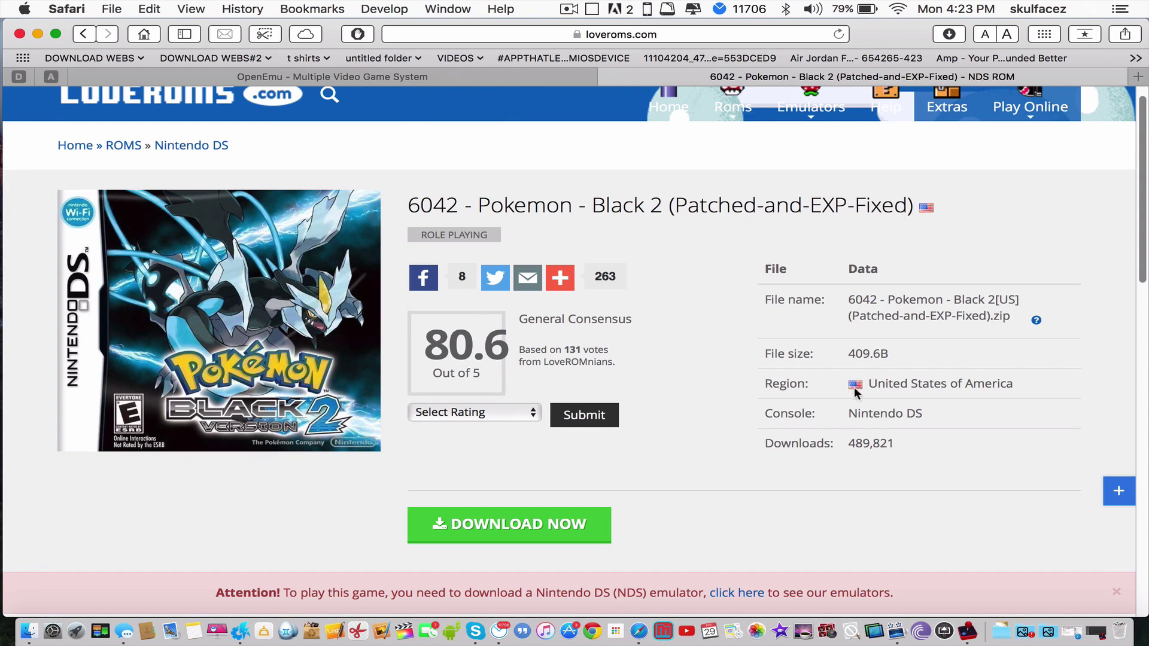
scroll(587, 383, down, 2)
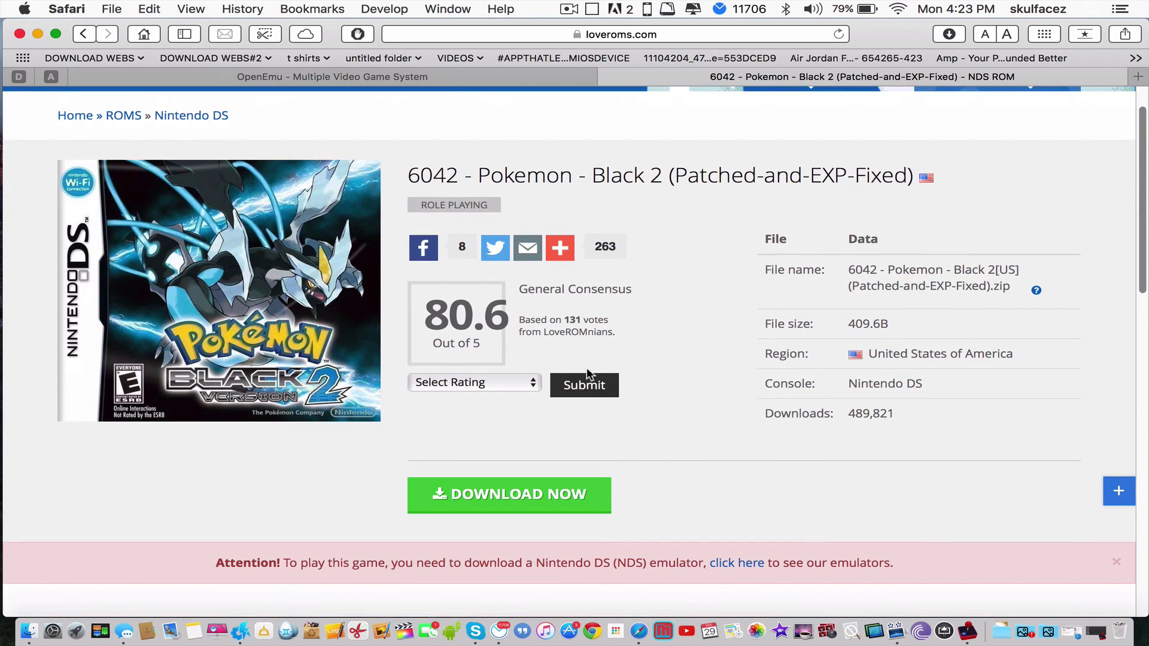
scroll(562, 491, down, 1)
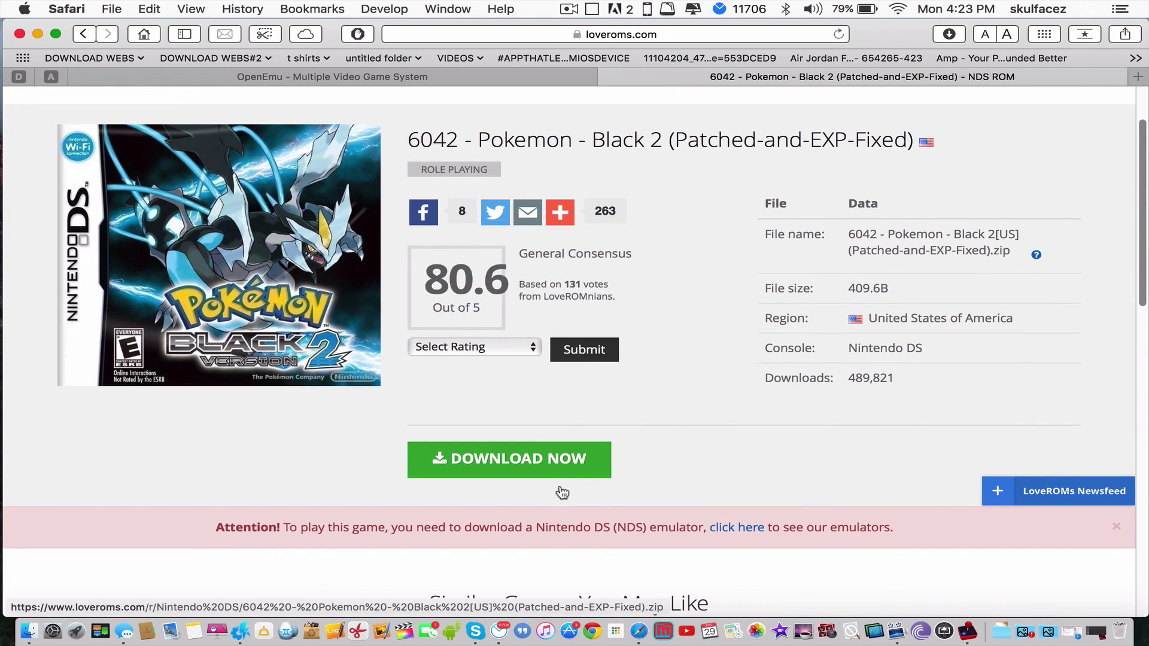
click(538, 462)
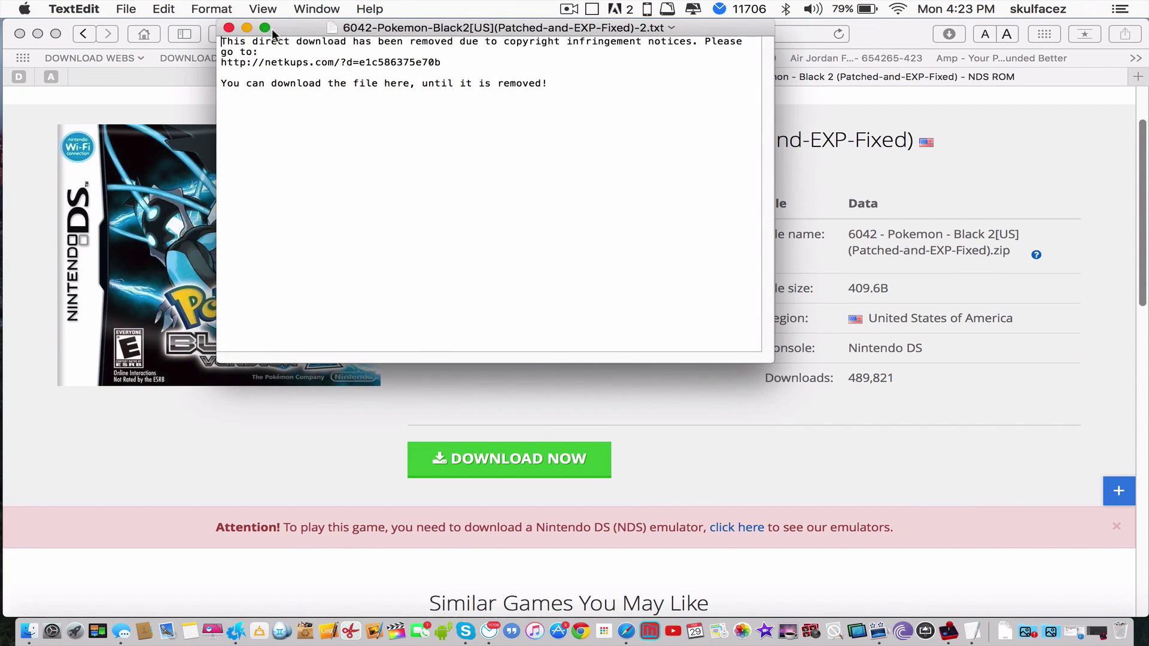
- Copy the netkups.com link from the downloaded text file and close the file
drag(272, 32, 273, 65)
drag(474, 90, 223, 95)
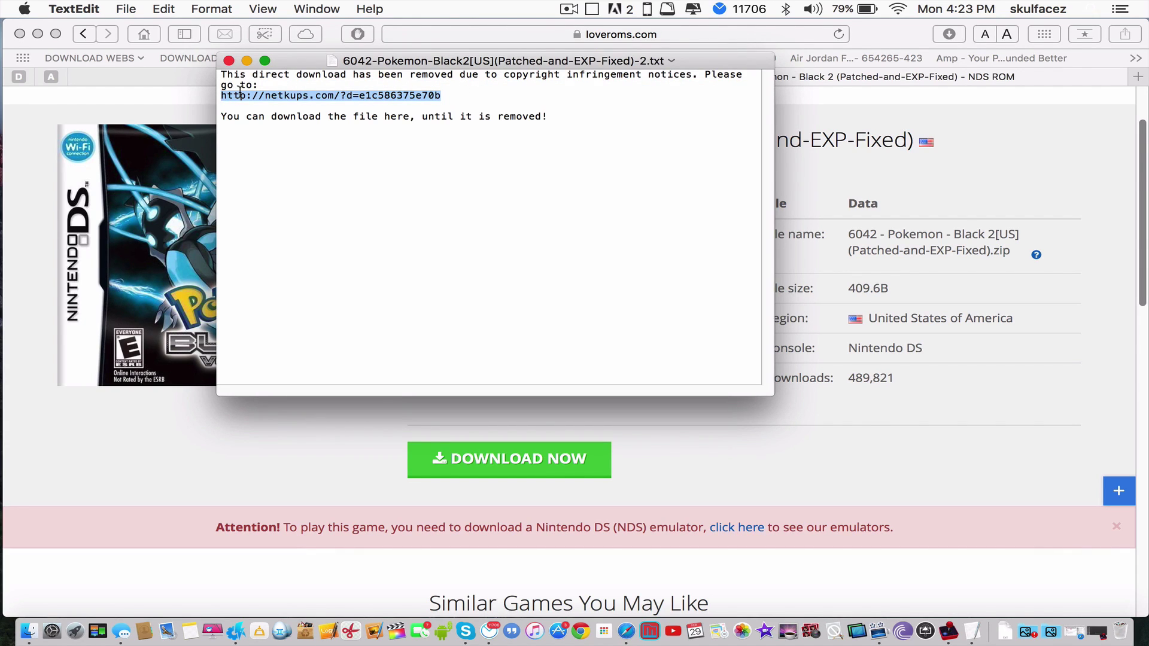
right_click(240, 91)
click(316, 179)
click(229, 60)
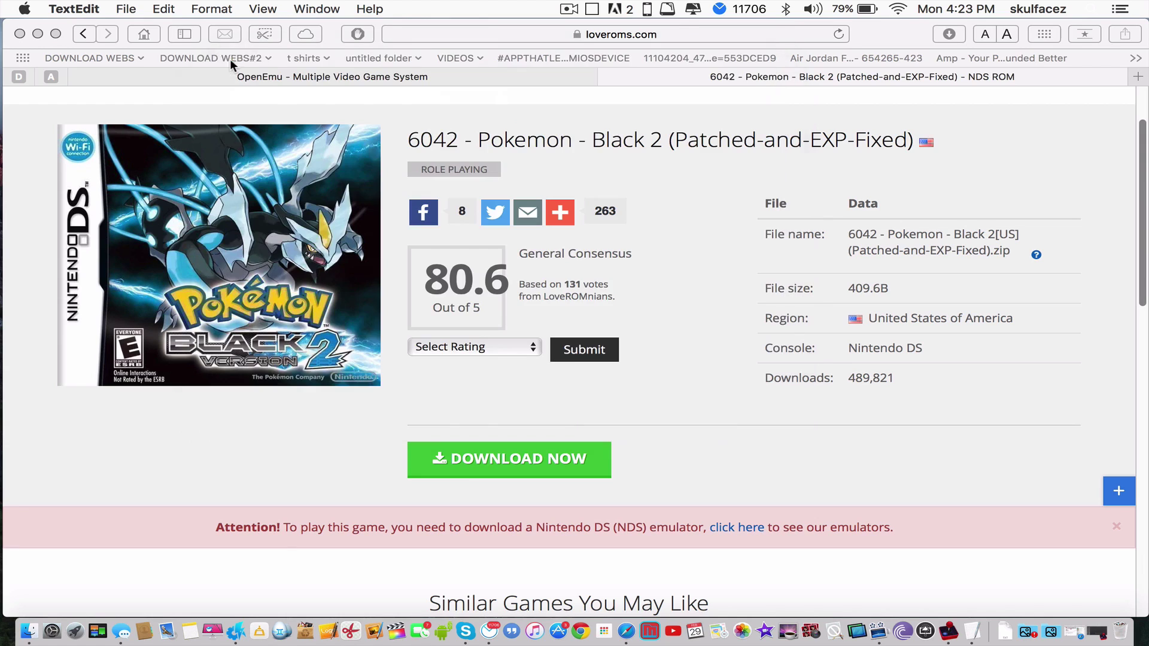
- Open the copied netkups.com link in a new Safari tab
click(1145, 103)
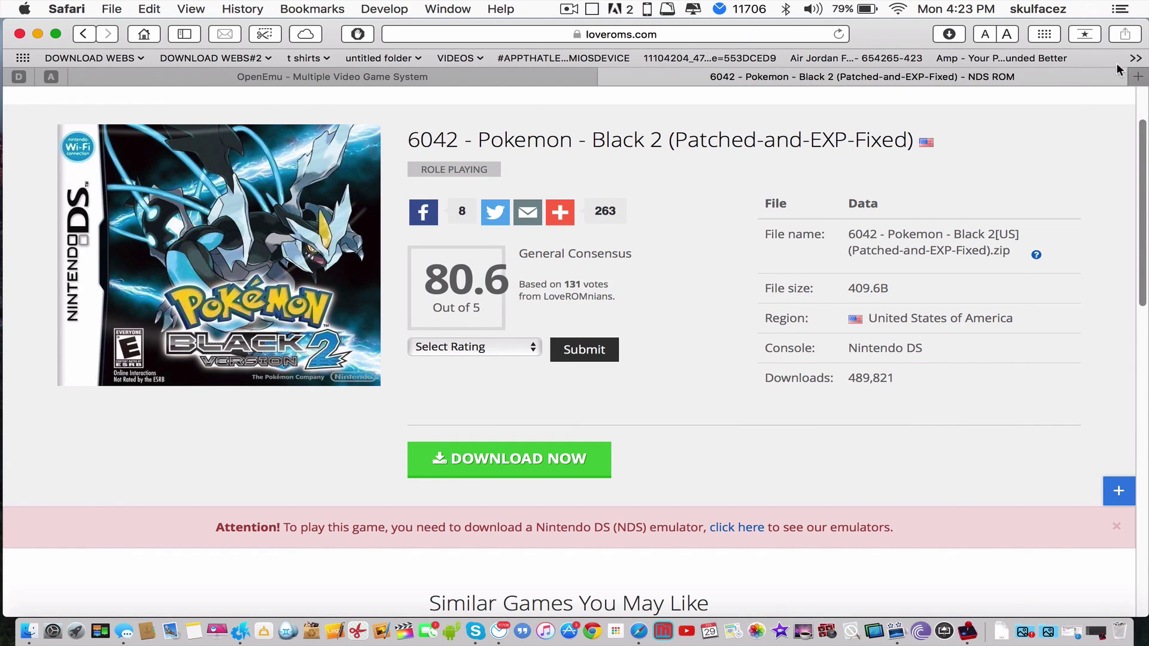
click(1138, 77)
key(super+v)
key(Return)
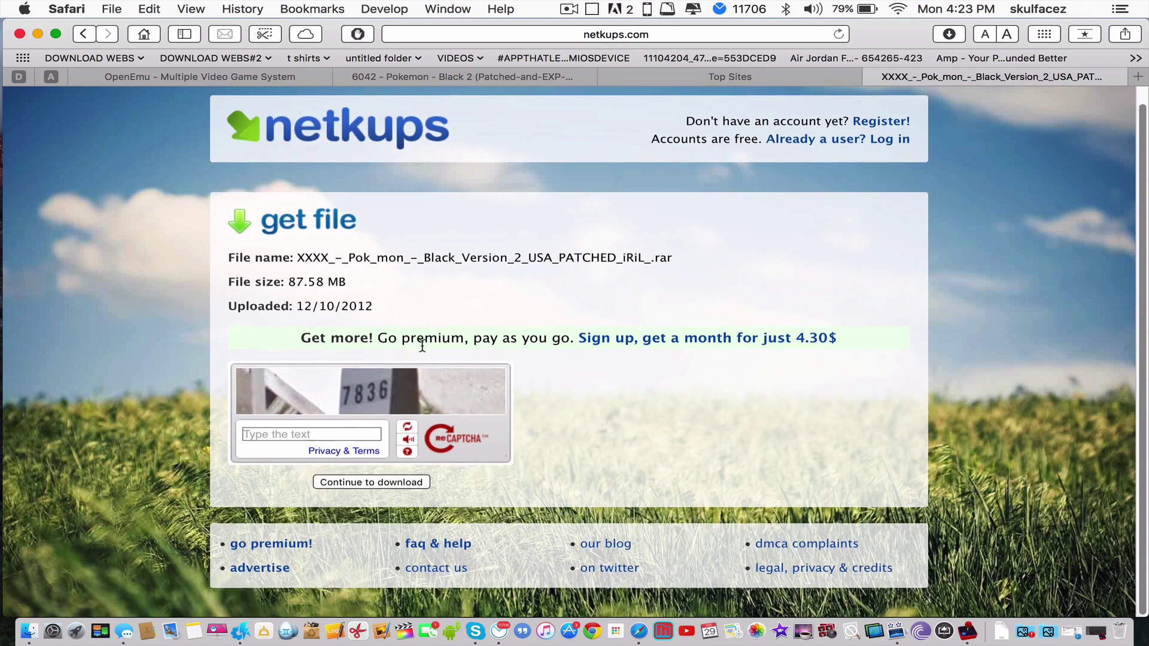
- Enter the captcha text, start the direct download of the Pokemon Black Version 2 RAR file, and check its entry in the downloads list
click(322, 435)
text(7836)
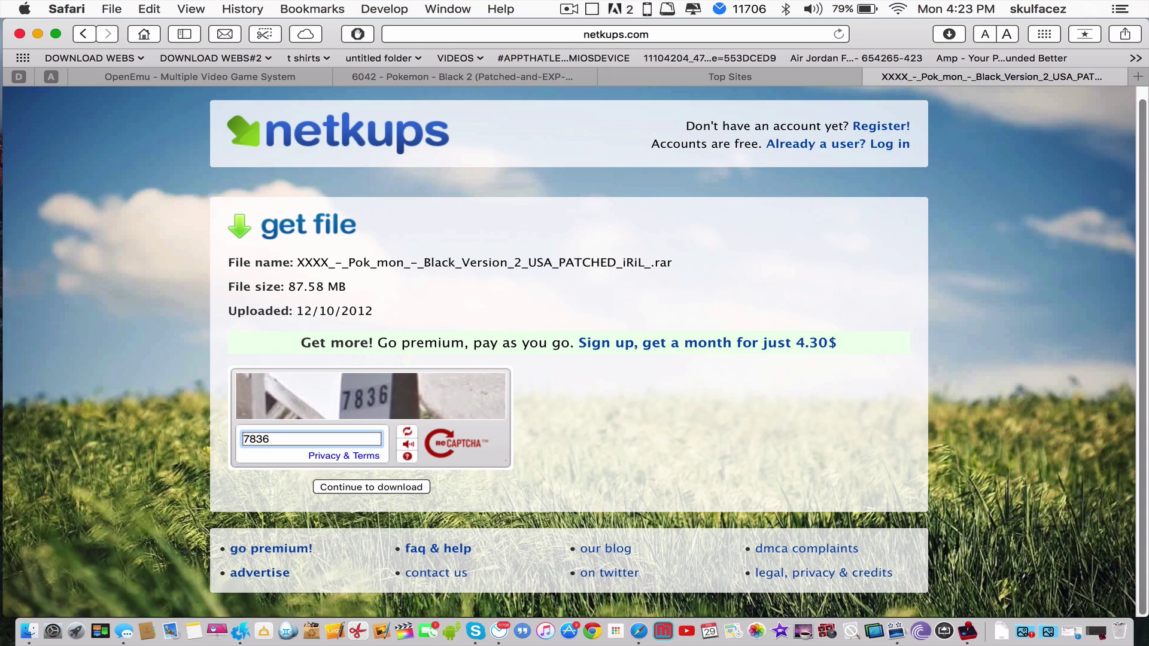
click(364, 486)
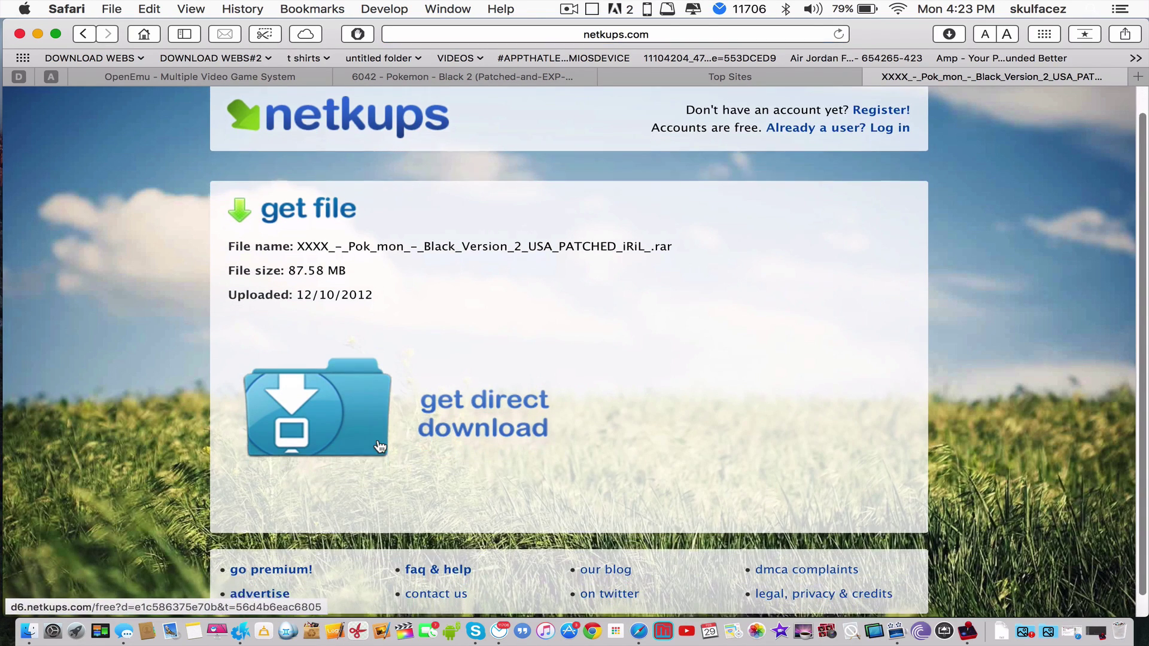
click(344, 382)
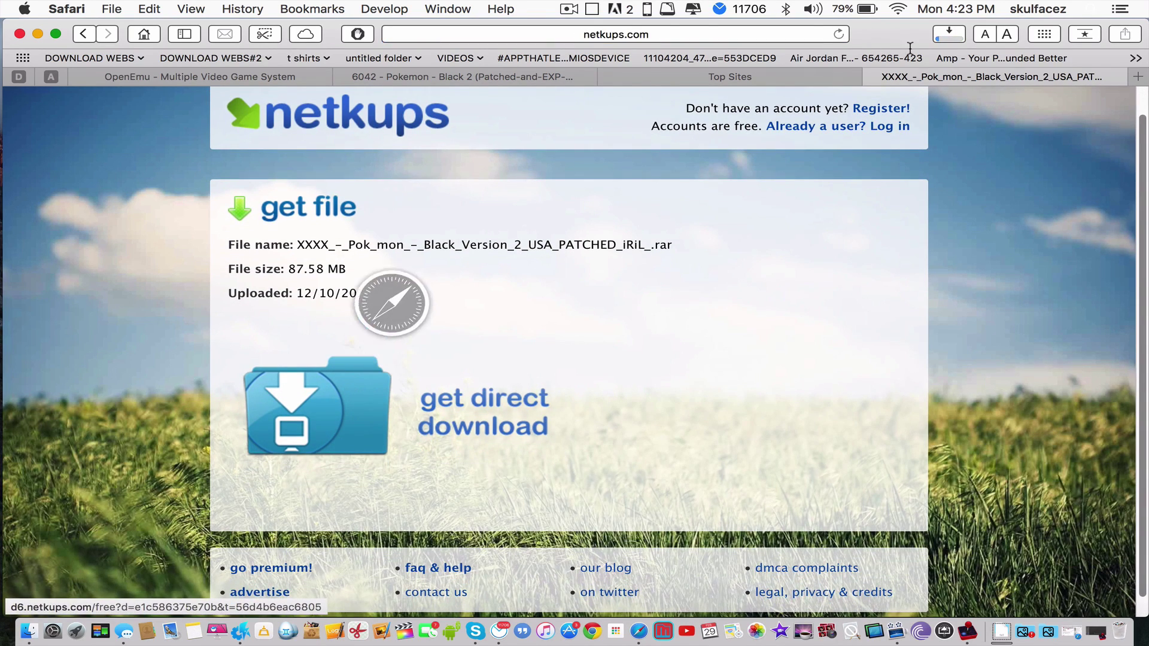
click(949, 34)
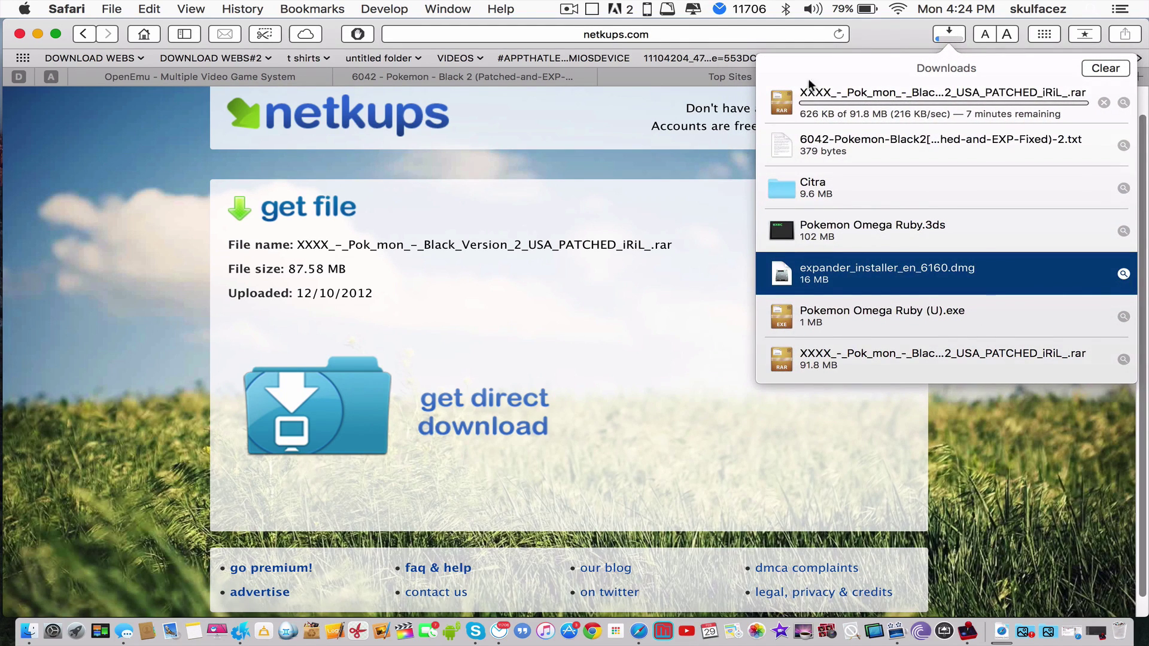
click(838, 99)
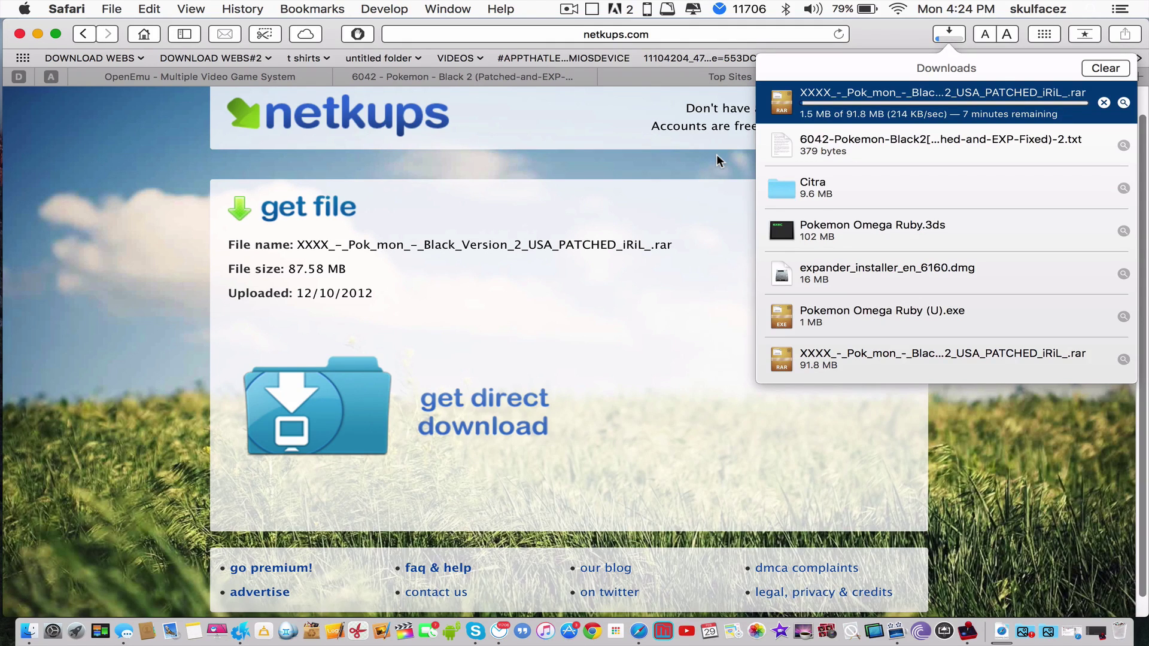
- Hide the browser, extract the downloaded Pokemon Black Version 2 RAR archive on the desktop, and place the extracted folder beside it
key(super+h)
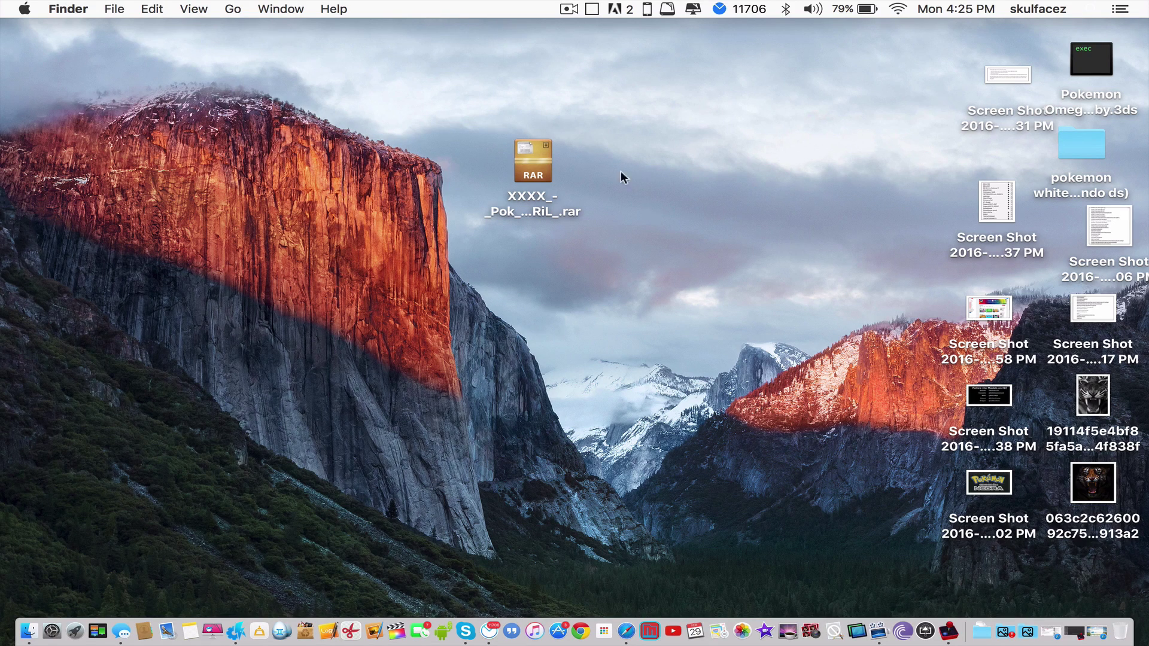
drag(523, 157, 587, 149)
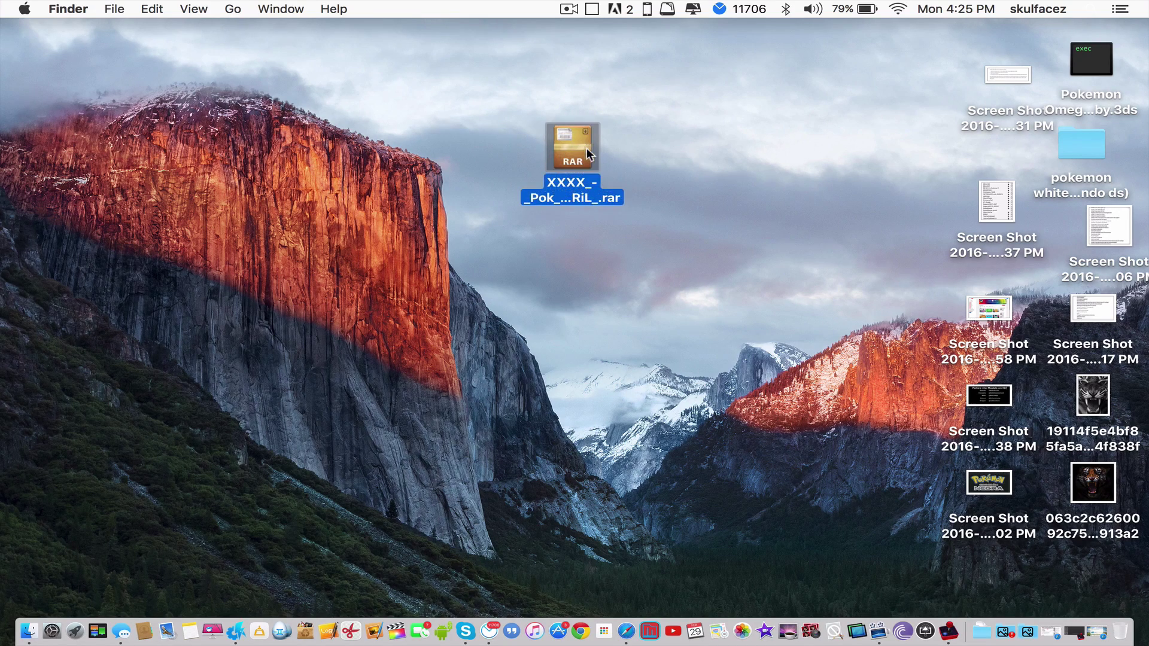
double_click(572, 149)
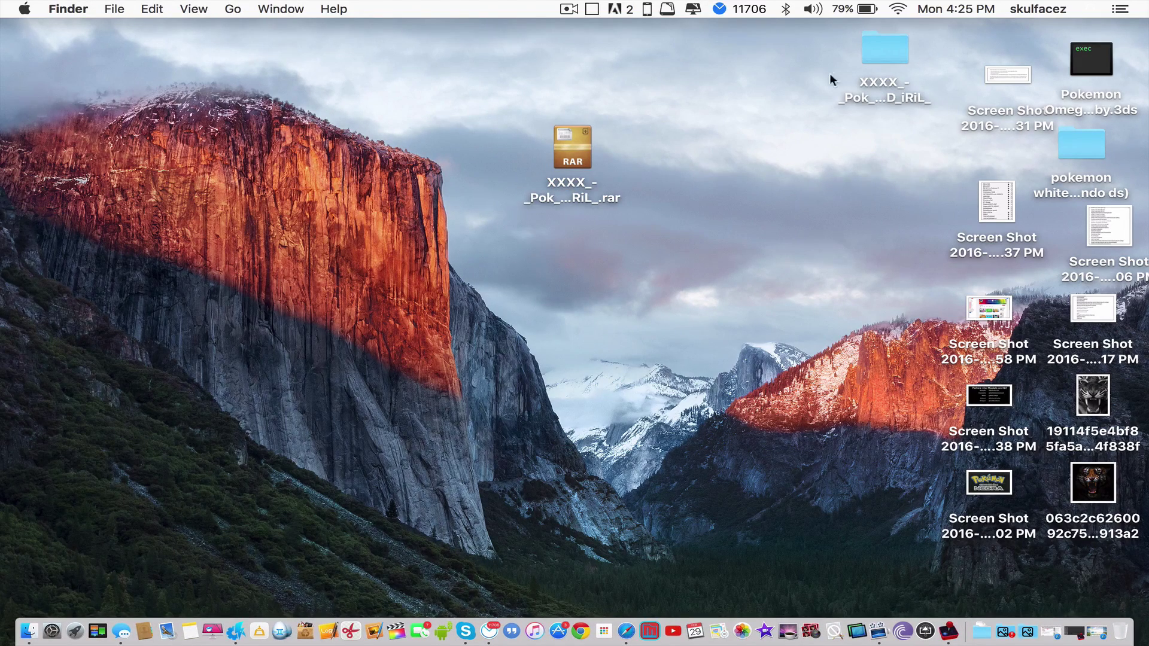
drag(893, 54, 745, 198)
click(742, 308)
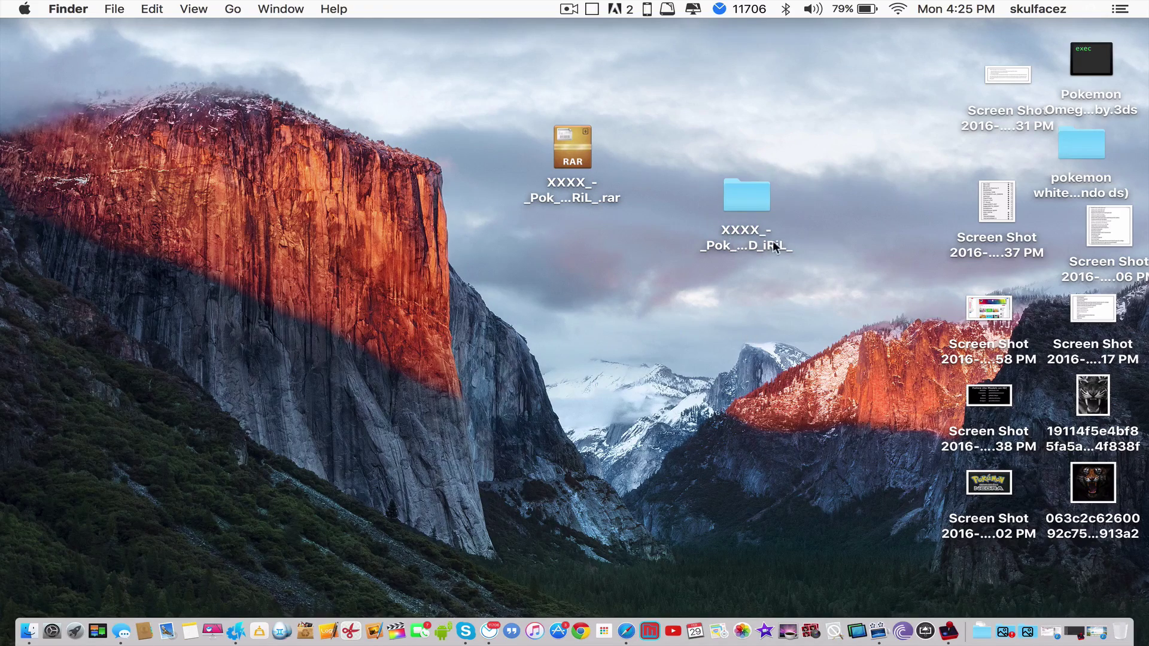
- Look inside the extracted game folder, close it, and reposition the folder on the desktop
double_click(745, 196)
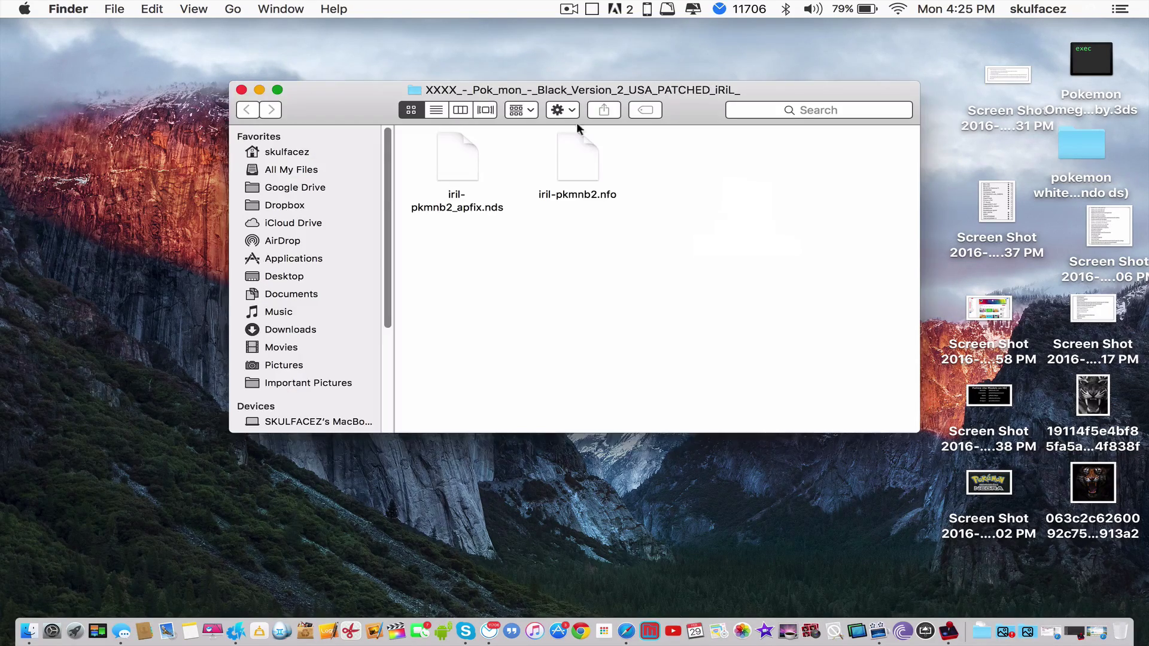
click(239, 90)
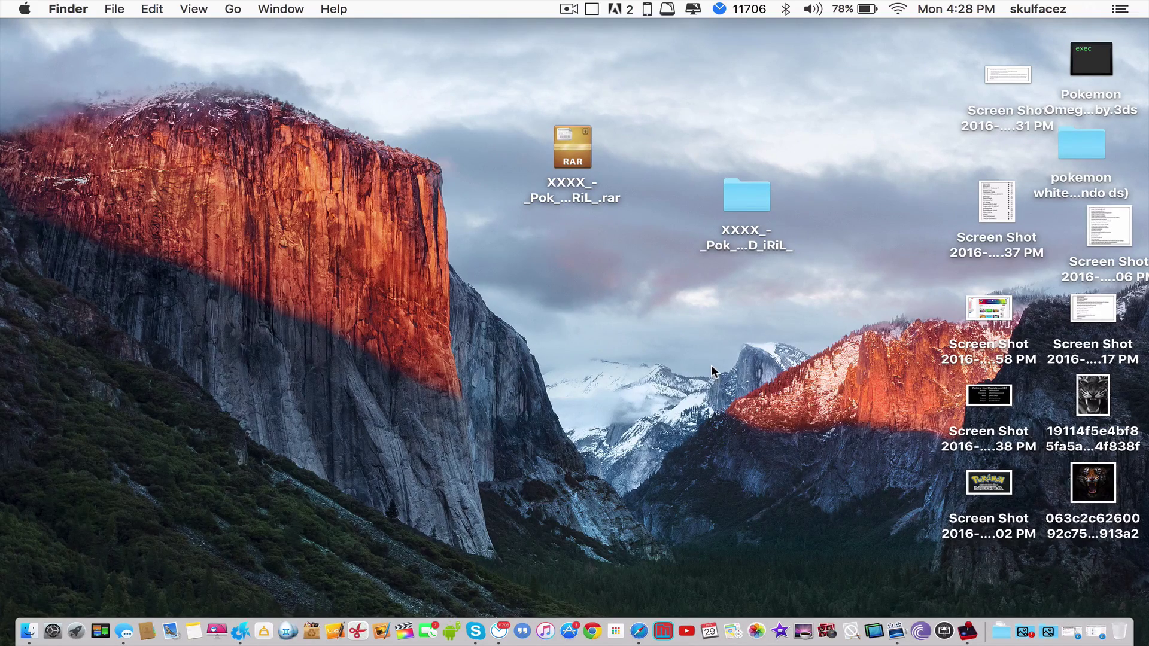
drag(748, 194, 757, 142)
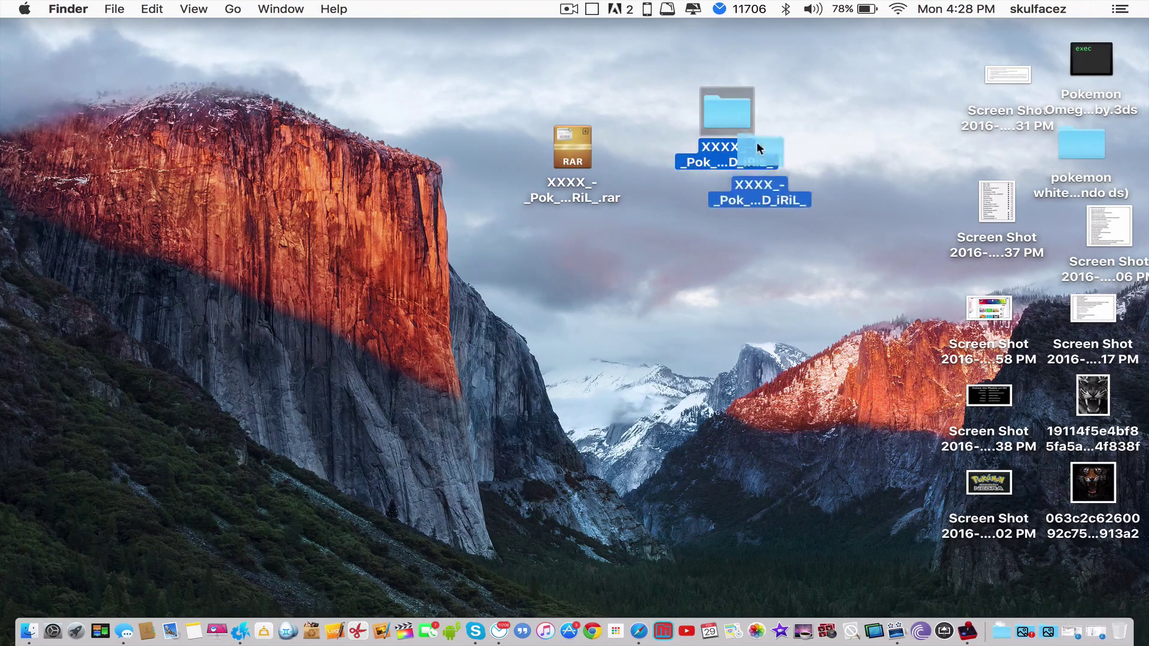
- Switch to OpenEmu and show the Nintendo DS library in grid view
click(968, 608)
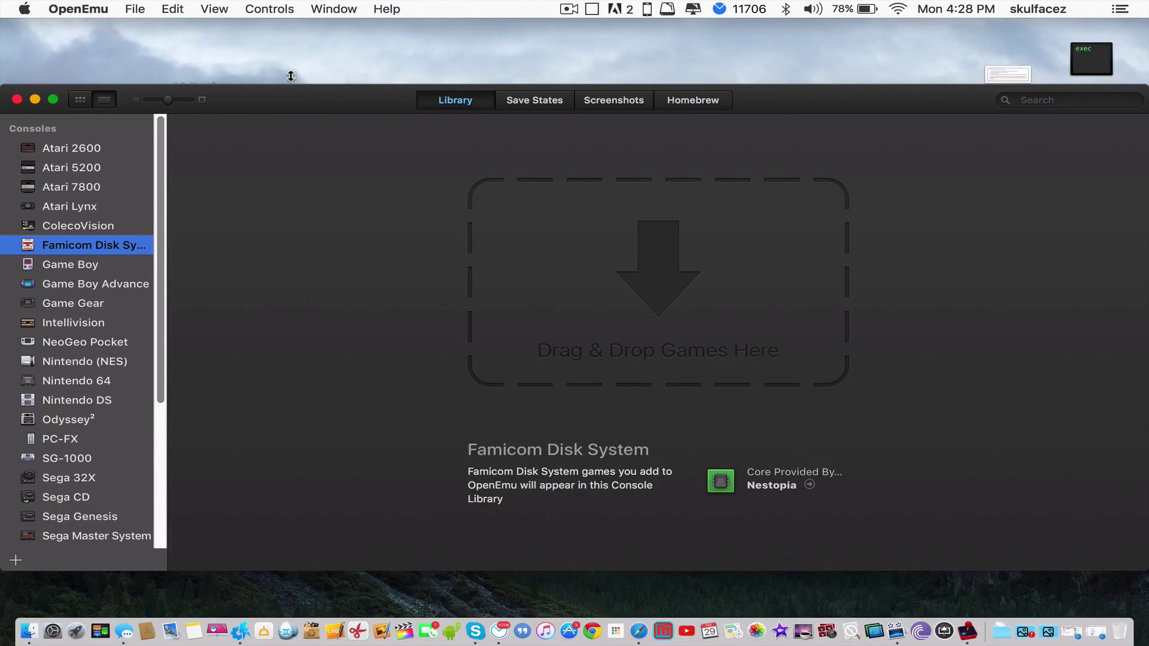
drag(295, 85, 310, 40)
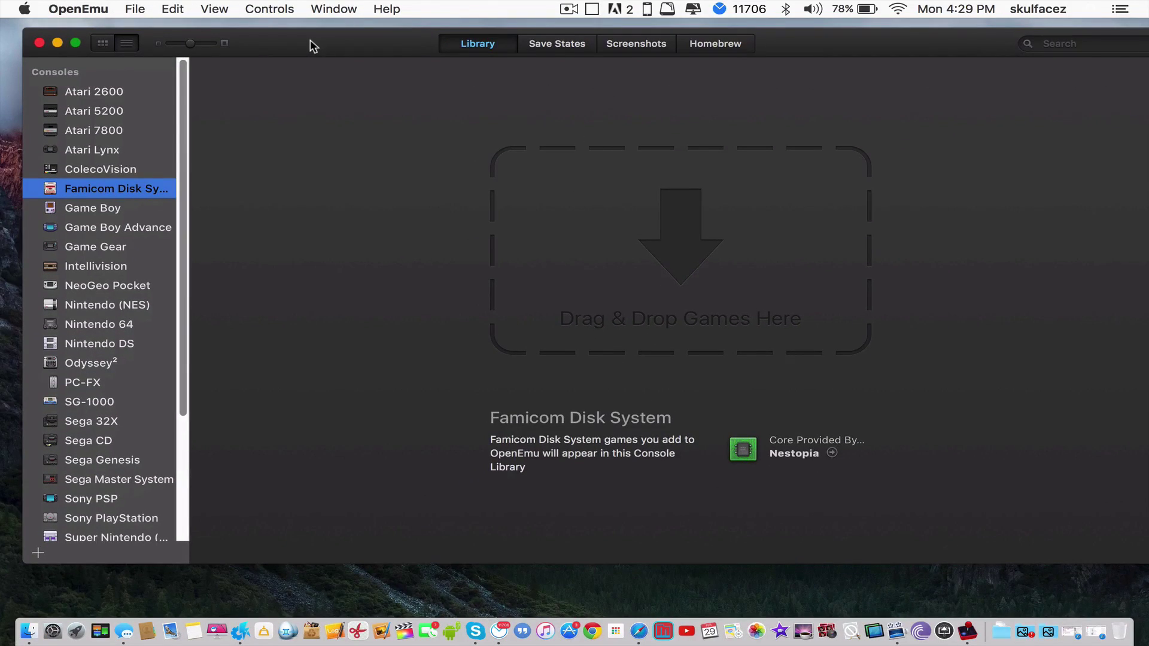
click(99, 340)
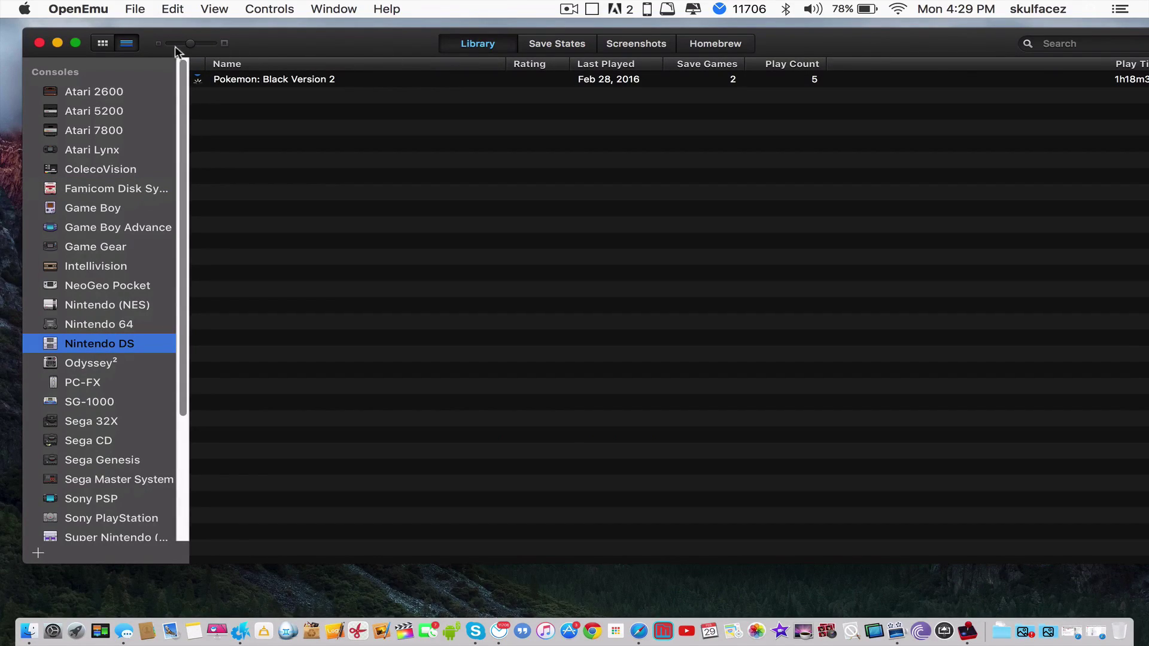
click(106, 43)
- Move the OpenEmu window aside, relocate the extracted game folder to the clear desktop area, and bring the window back
drag(306, 42, 824, 61)
drag(793, 174, 747, 123)
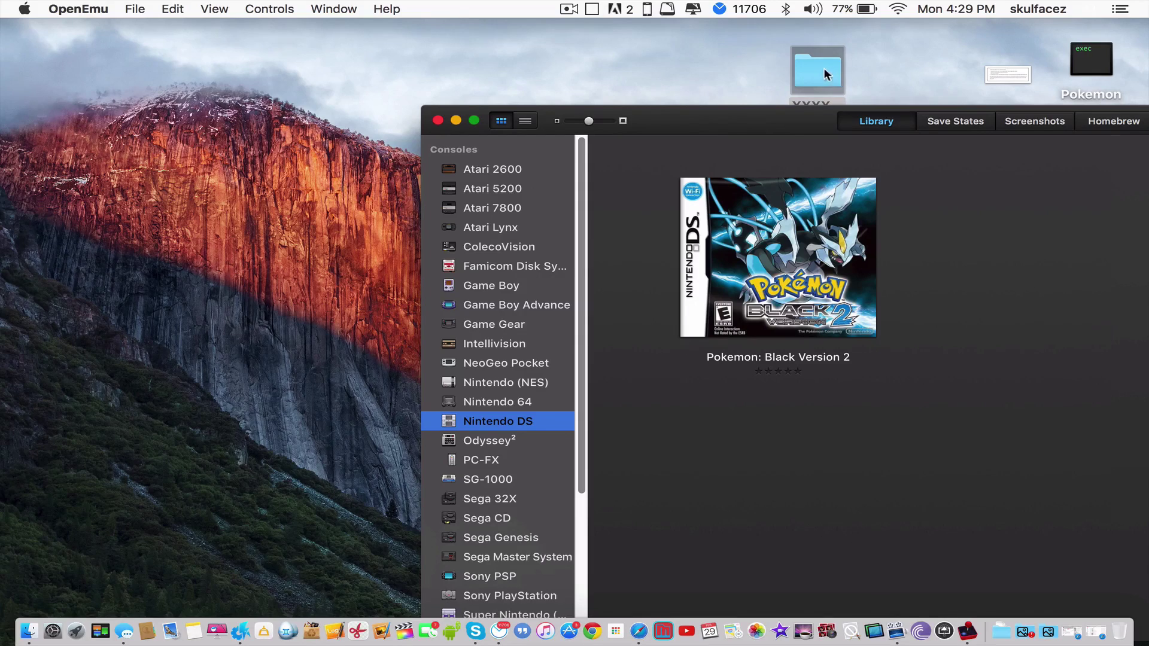
drag(824, 74, 306, 143)
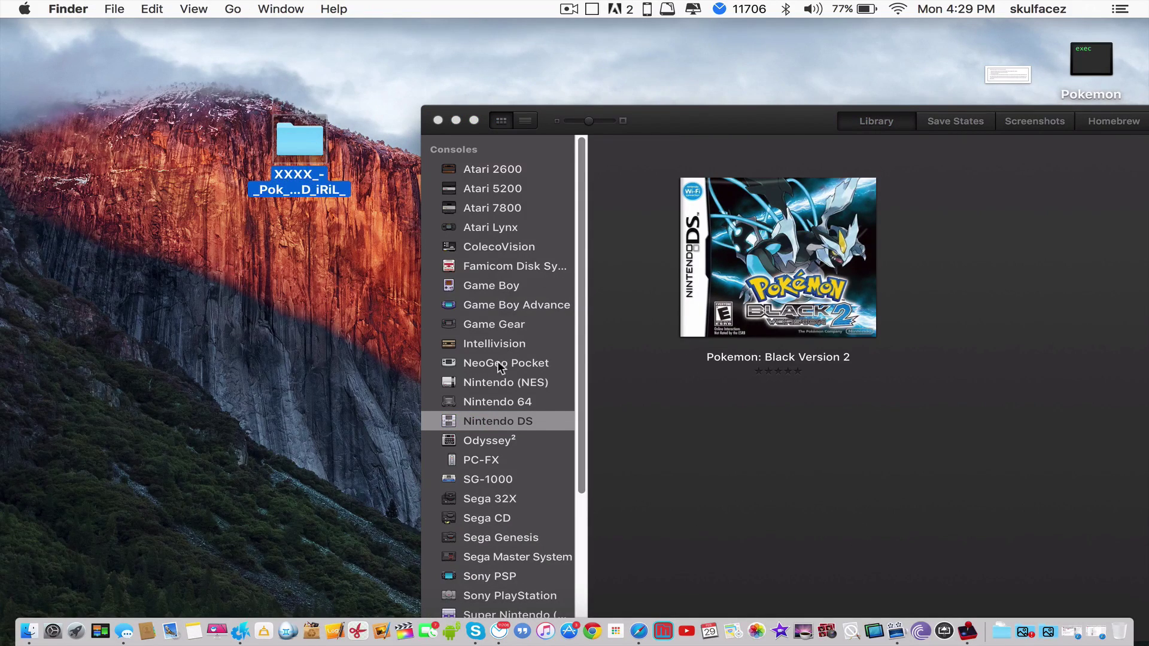
drag(659, 120, 332, 70)
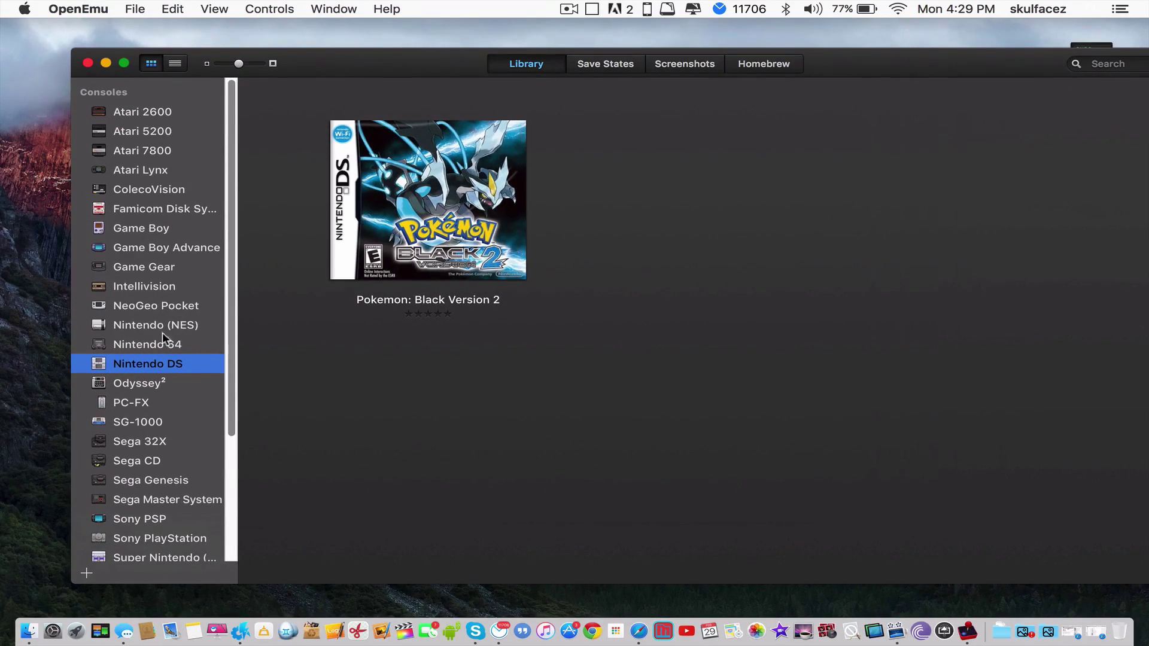
- View the Game Boy library and shift the window to show the extracted folder as the item for the game drop area
click(133, 229)
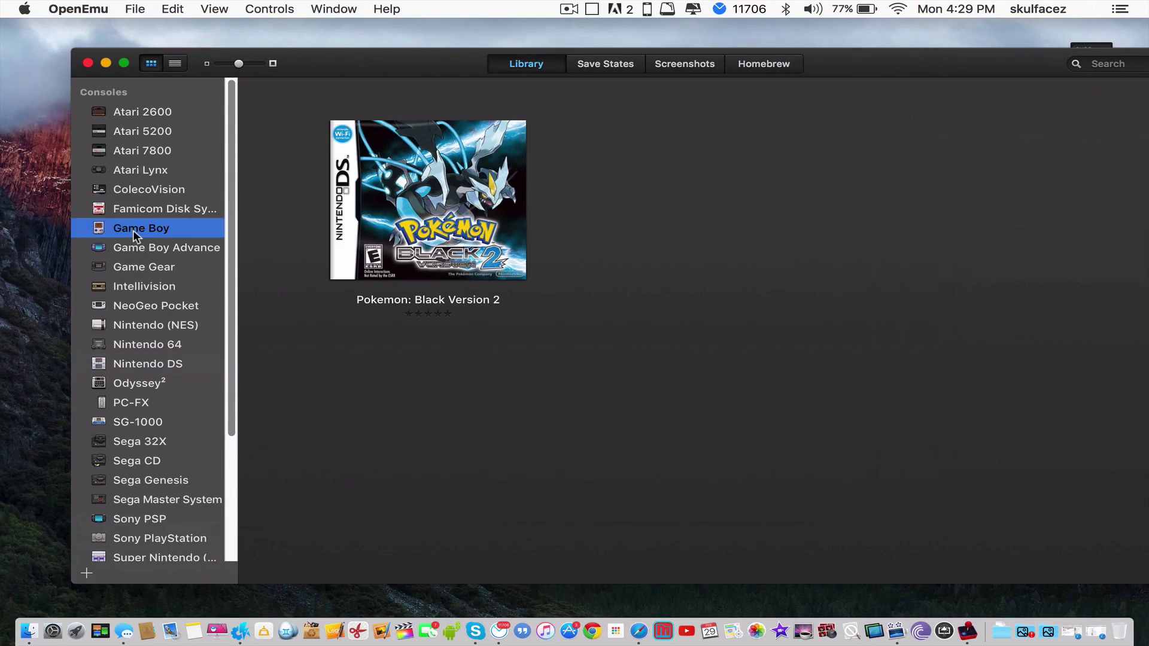
drag(208, 63, 522, 34)
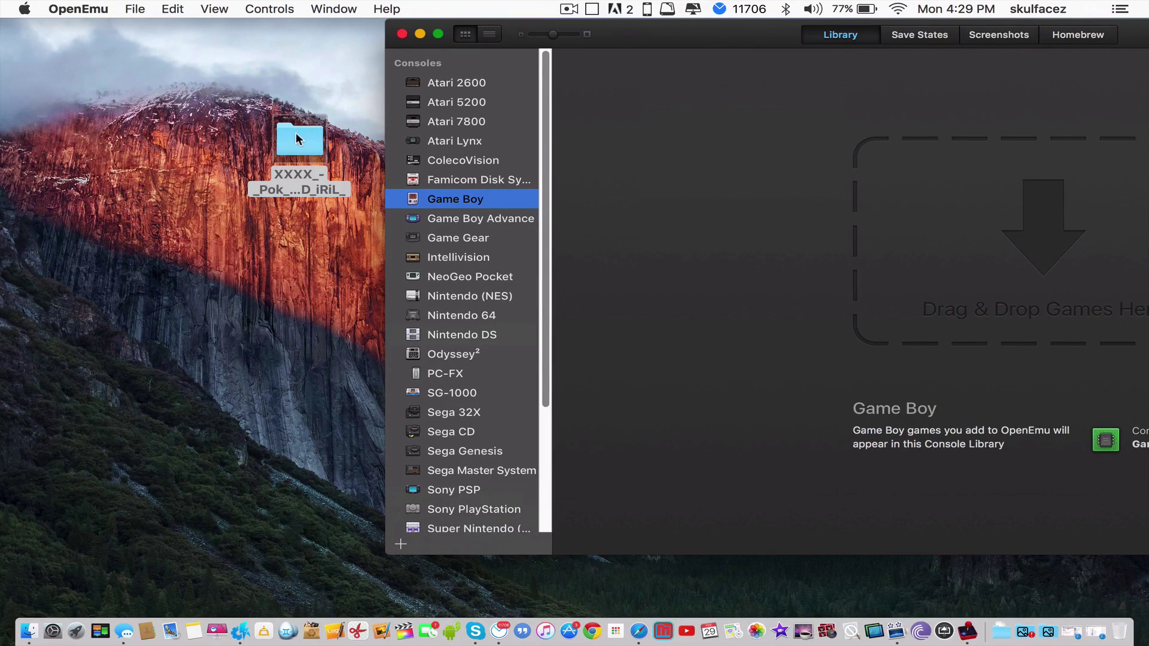
drag(670, 34, 544, 71)
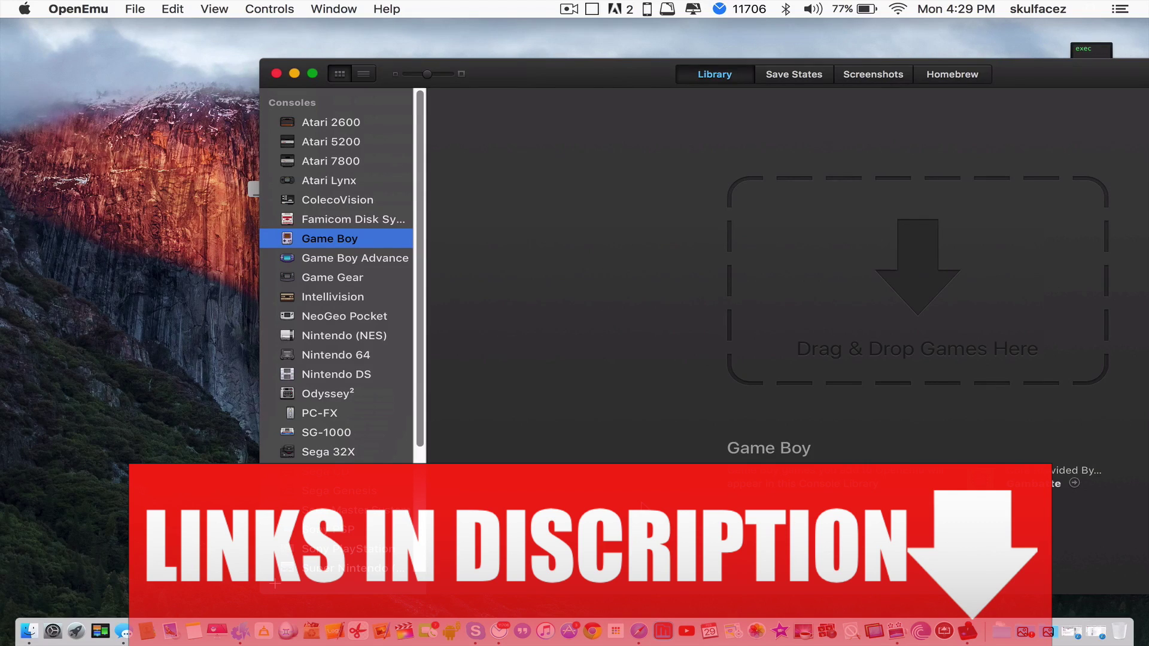
drag(554, 77, 398, 64)
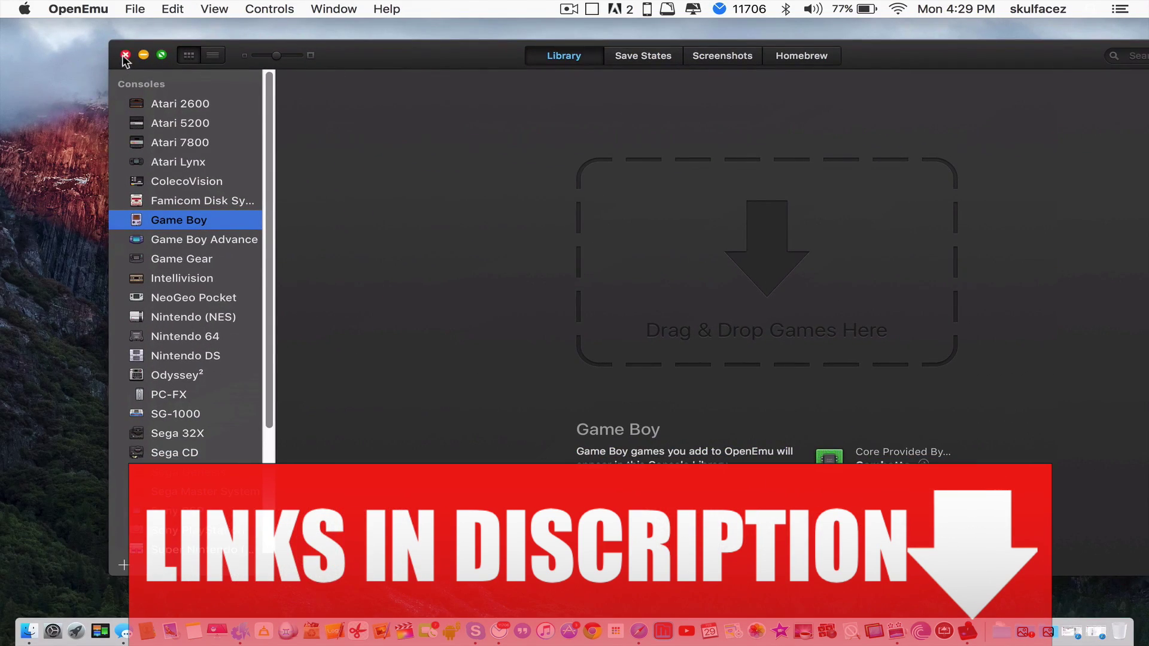